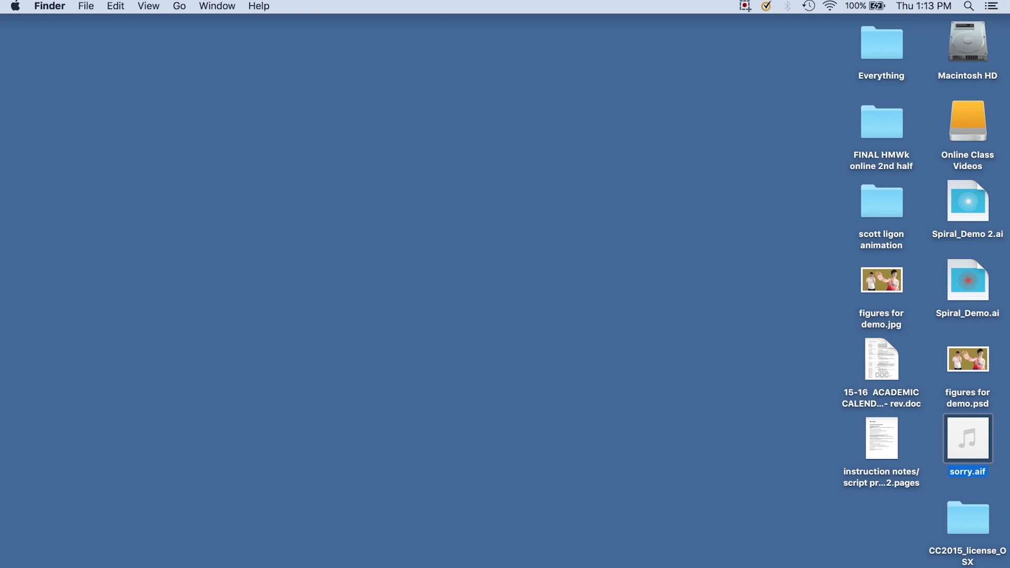
# Switch to GarageBand and create an empty project with a software instrument track
pyautogui.moveTo(762, 557)
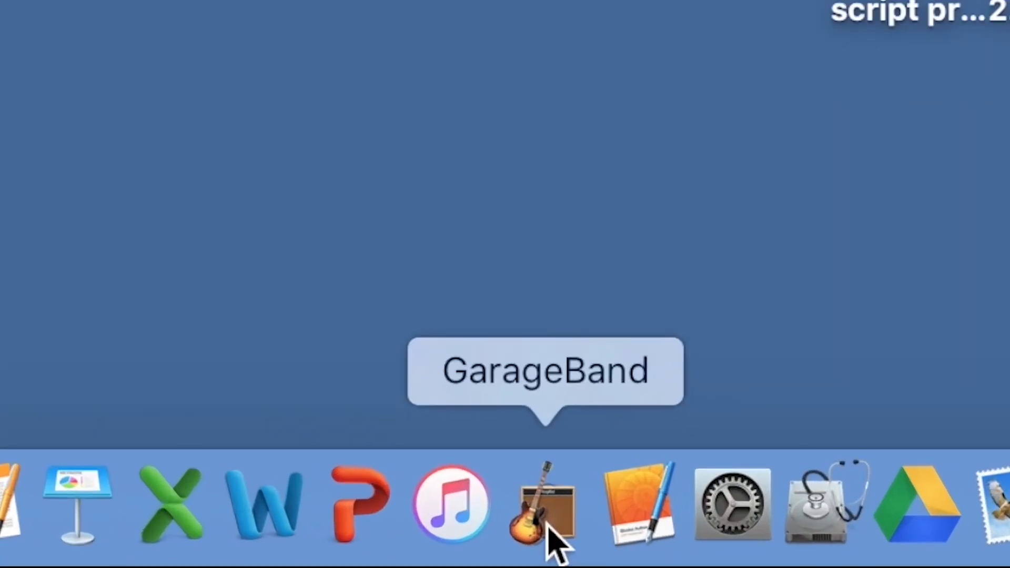
pyautogui.click(547, 526)
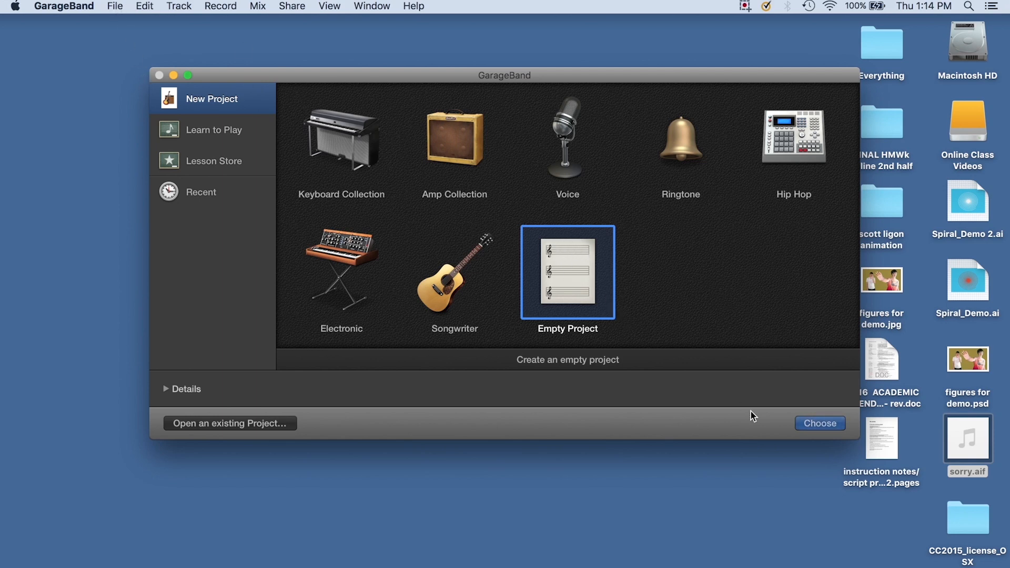
pyautogui.click(831, 426)
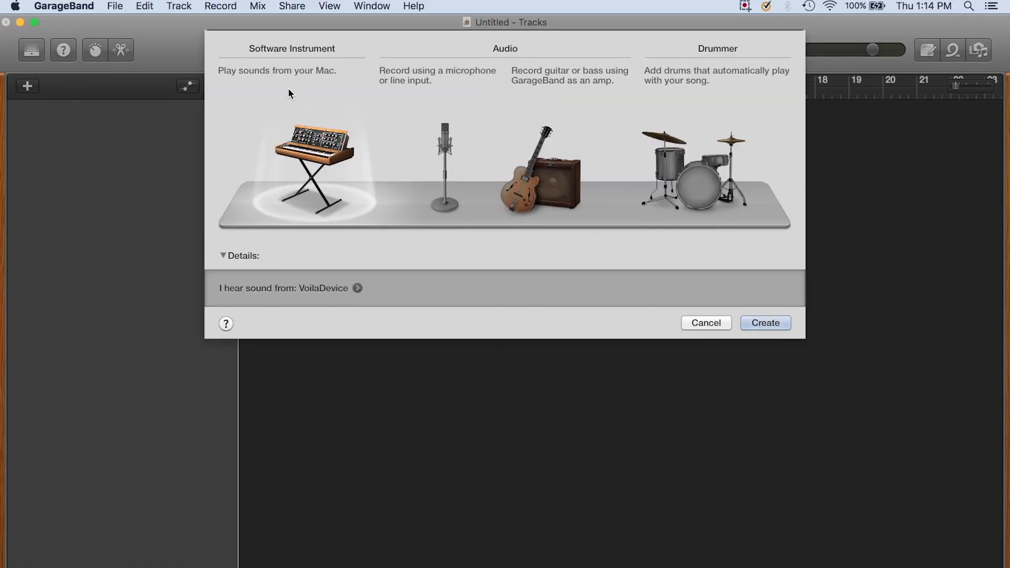
pyautogui.click(760, 323)
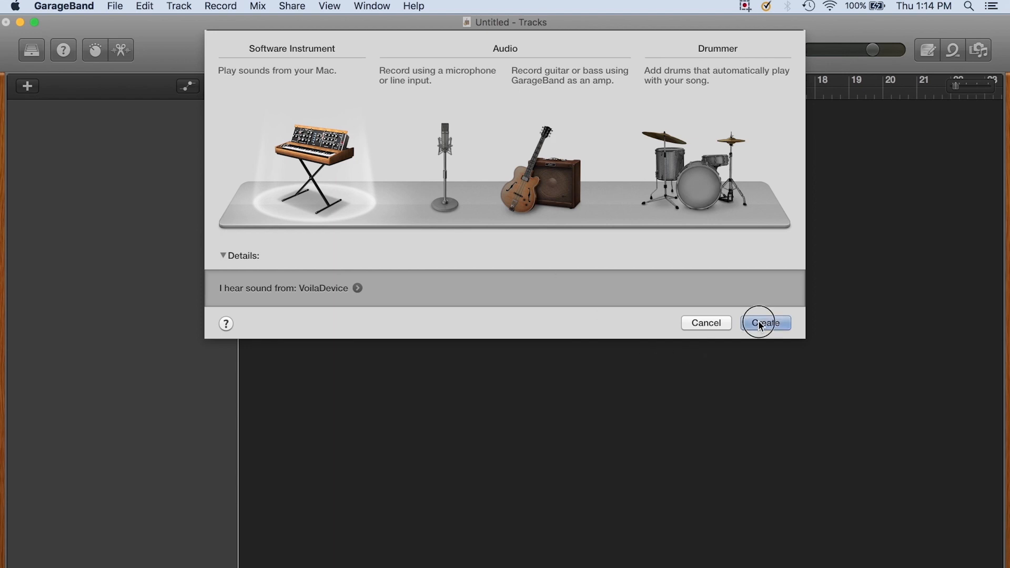
# Try out notes on the Musical Typing keyboard and close its window
pyautogui.moveTo(549, 322); pyautogui.dragTo(572, 274)
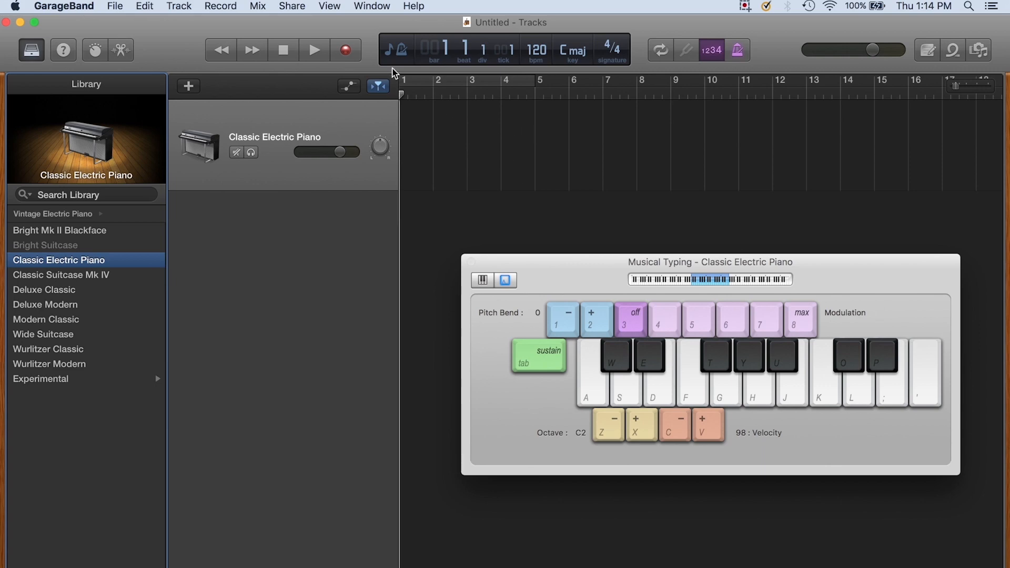
pyautogui.click(625, 398)
pyautogui.click(626, 398)
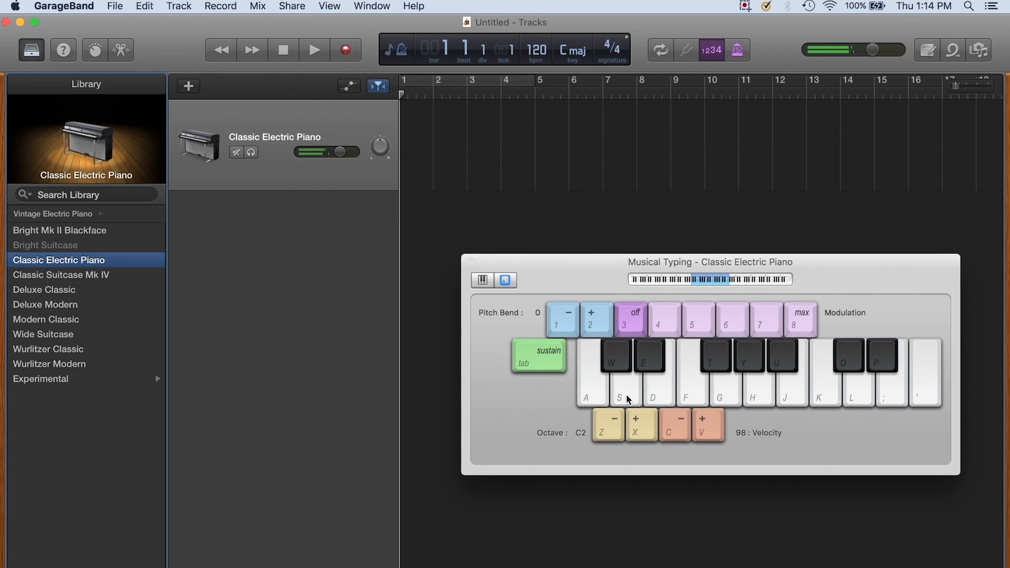
pyautogui.click(471, 262)
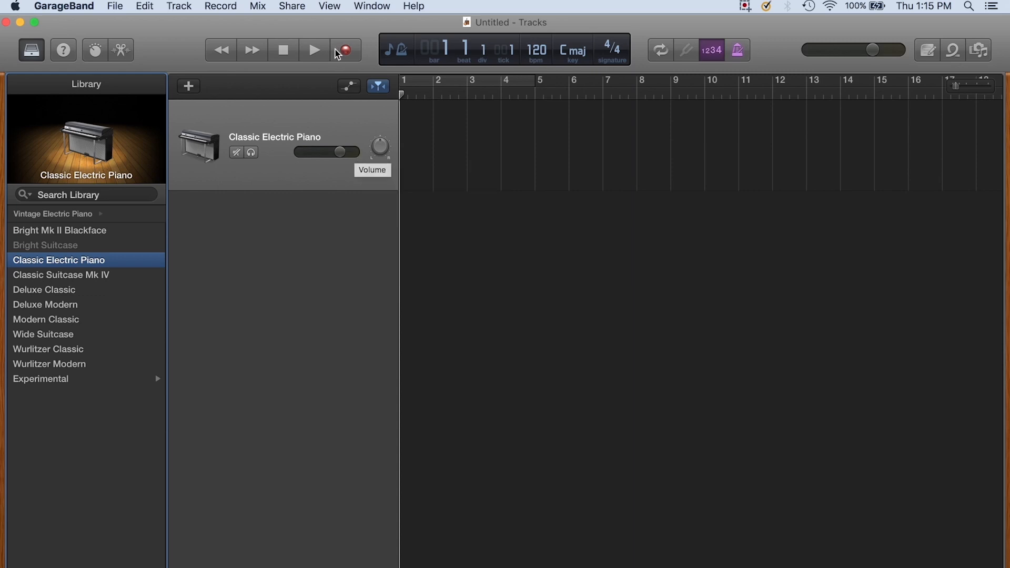
# Move the project window aside and import the NoSound .mov file from the desktop animation folder as the project's movie
pyautogui.doubleClick(322, 22)
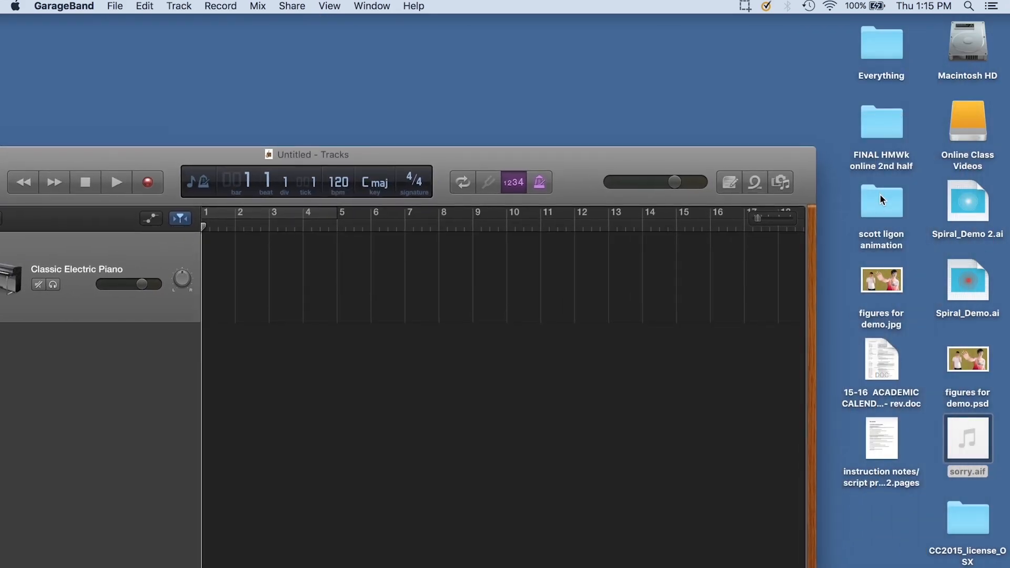
pyautogui.doubleClick(881, 202)
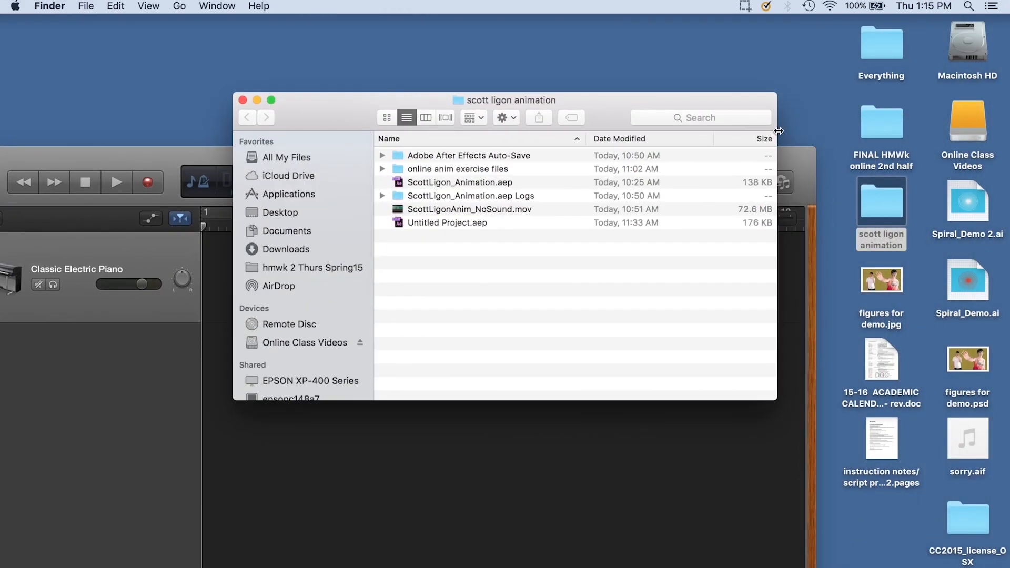
pyautogui.click(514, 208)
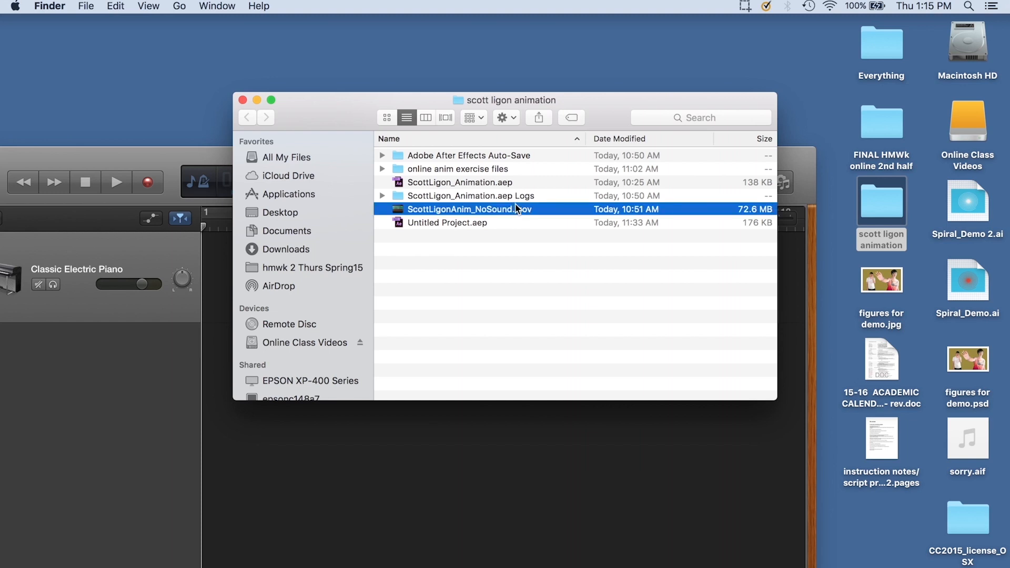
pyautogui.moveTo(498, 212); pyautogui.dragTo(181, 363)
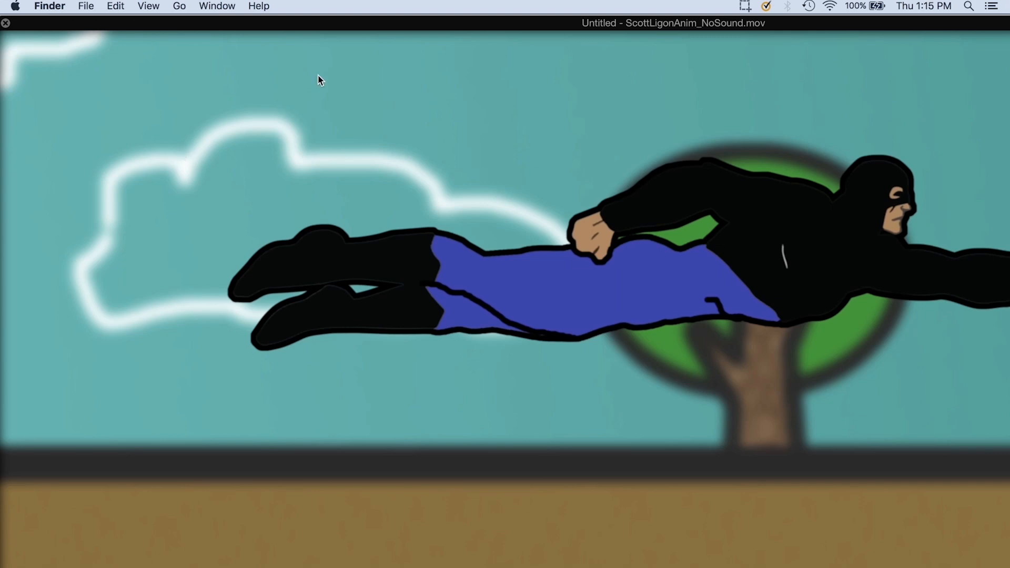
# Shrink the movie preview window and place it below the instrument track so the whole timeline stays free
pyautogui.moveTo(222, 27); pyautogui.dragTo(314, 23)
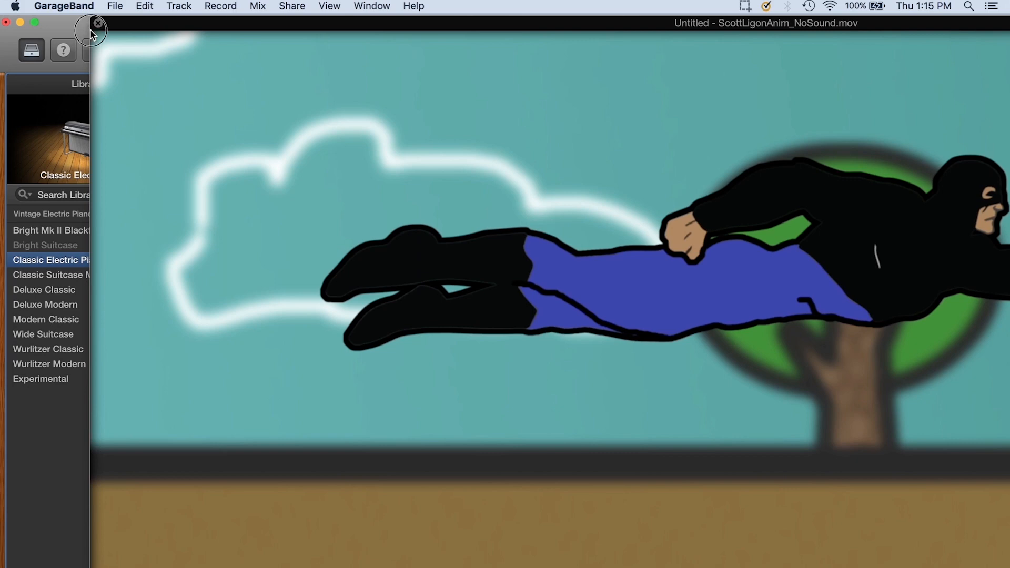
pyautogui.moveTo(90, 26); pyautogui.dragTo(33, 24)
pyautogui.moveTo(381, 180); pyautogui.dragTo(2, 53)
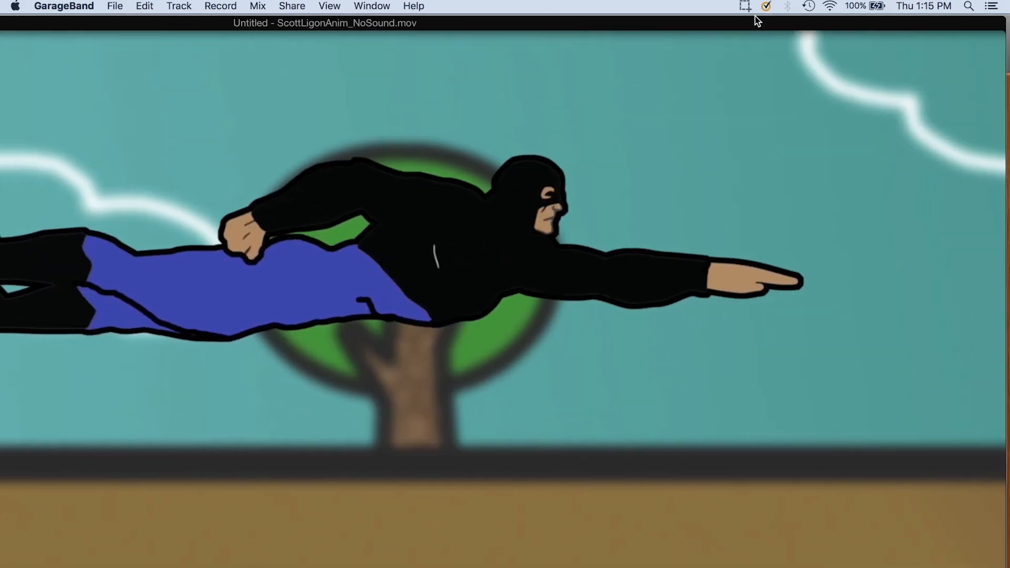
pyautogui.moveTo(1003, 23); pyautogui.dragTo(687, 136)
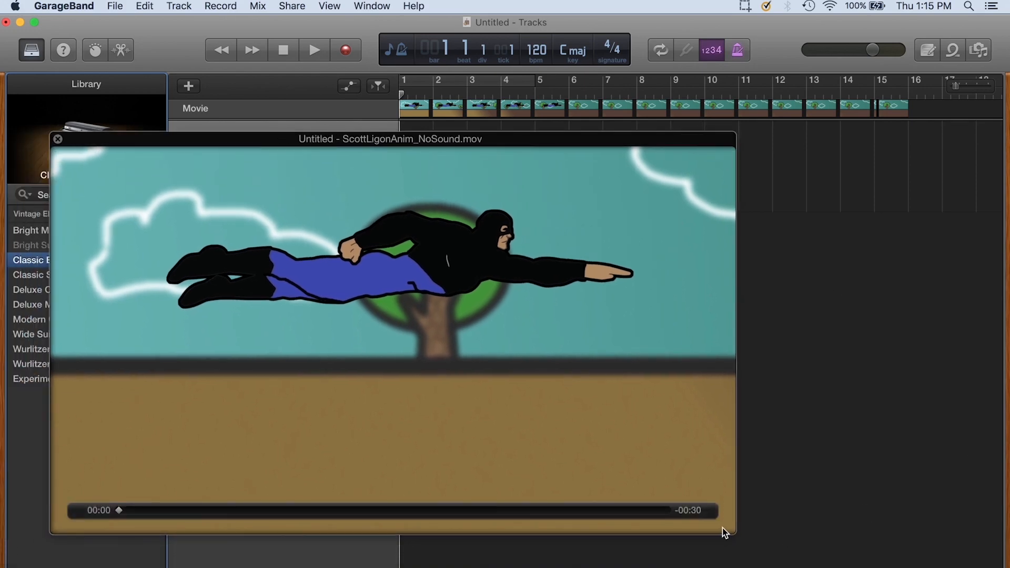
pyautogui.moveTo(735, 531); pyautogui.dragTo(408, 408)
pyautogui.moveTo(368, 136); pyautogui.dragTo(322, 374)
pyautogui.moveTo(362, 566); pyautogui.dragTo(303, 544)
pyautogui.moveTo(254, 370); pyautogui.dragTo(288, 398)
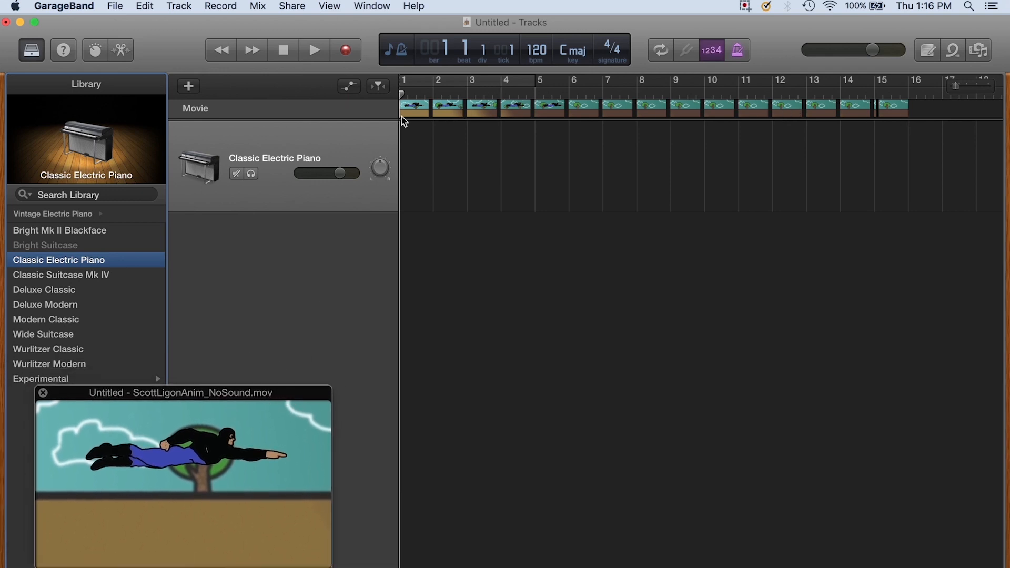
# Show the Apple Loops browser, filter it by Sound Effects and find the Wind sounds
pyautogui.click(315, 106)
pyautogui.moveTo(402, 94)
pyautogui.mouseDown()
pyautogui.moveTo(594, 79)
pyautogui.moveTo(439, 79)
pyautogui.moveTo(620, 78)
pyautogui.moveTo(394, 77)
pyautogui.mouseUp()
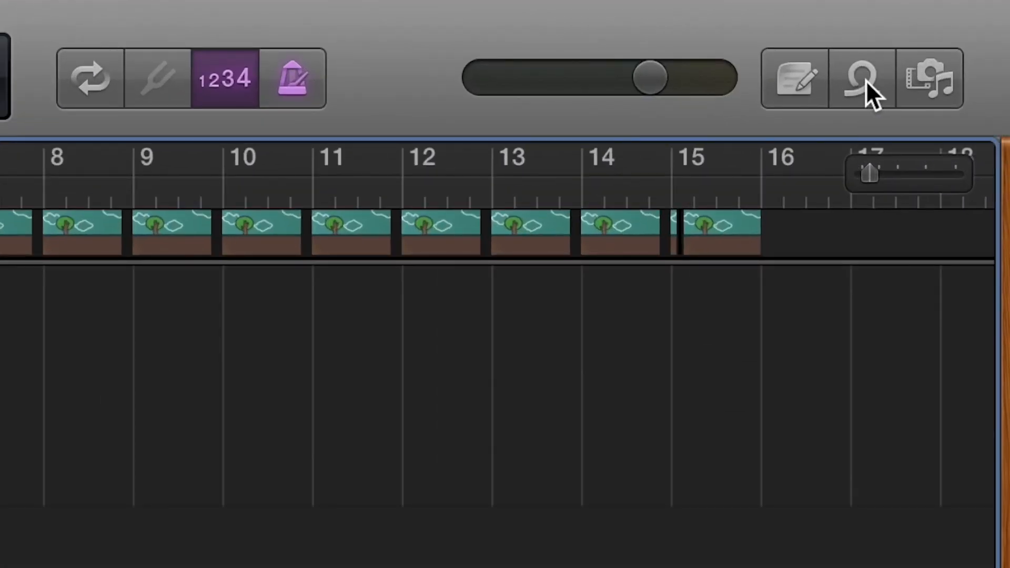
pyautogui.click(866, 81)
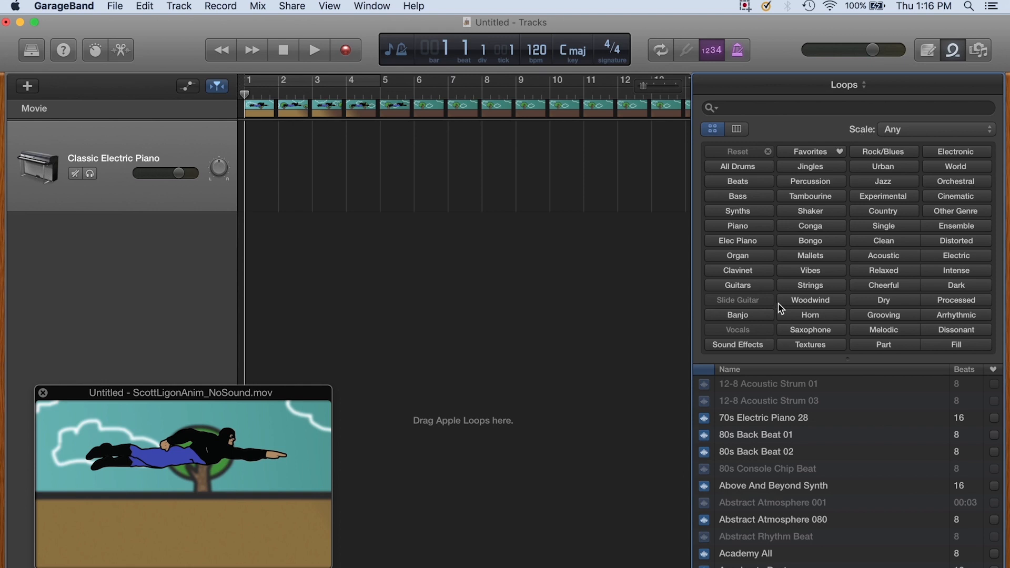
pyautogui.click(742, 342)
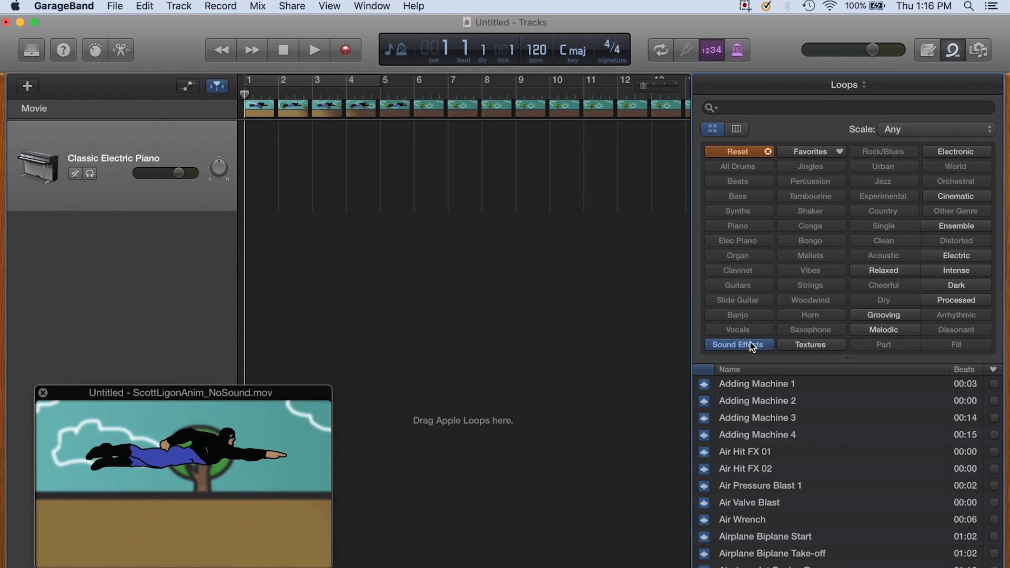
pyautogui.scroll(-5, 775, 503)
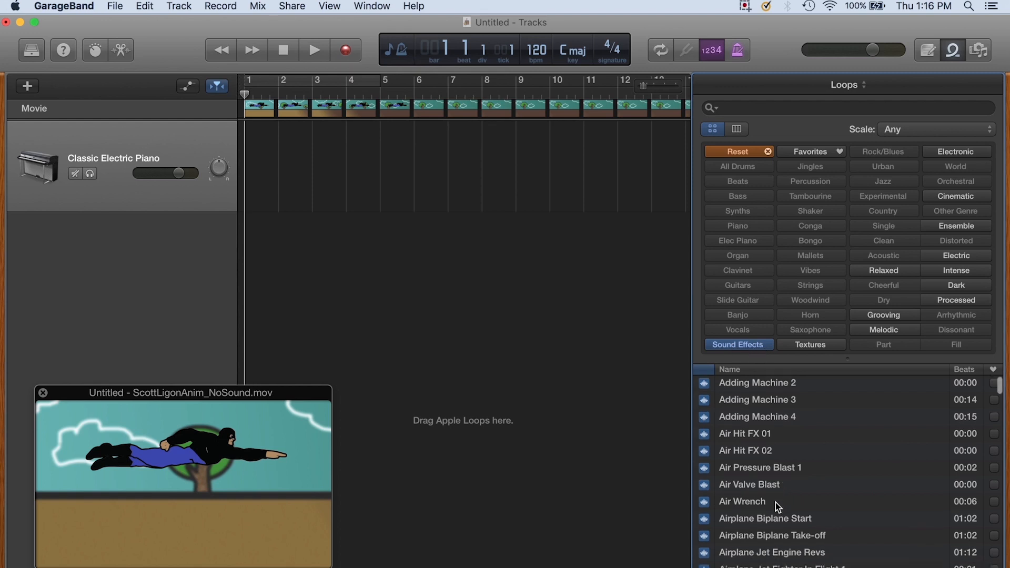
pyautogui.scroll(-20, 775, 502)
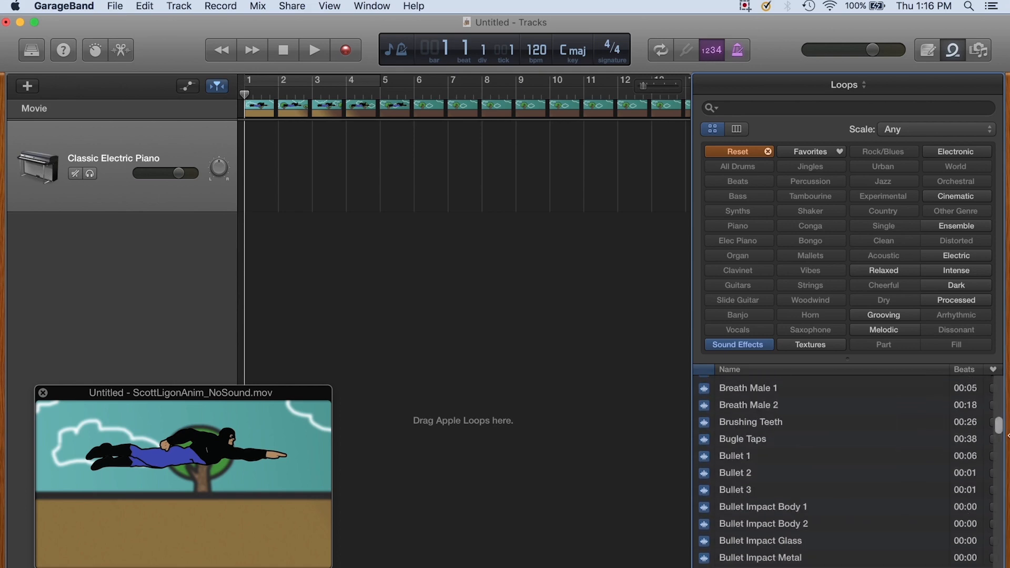
pyautogui.moveTo(998, 429); pyautogui.dragTo(1001, 567)
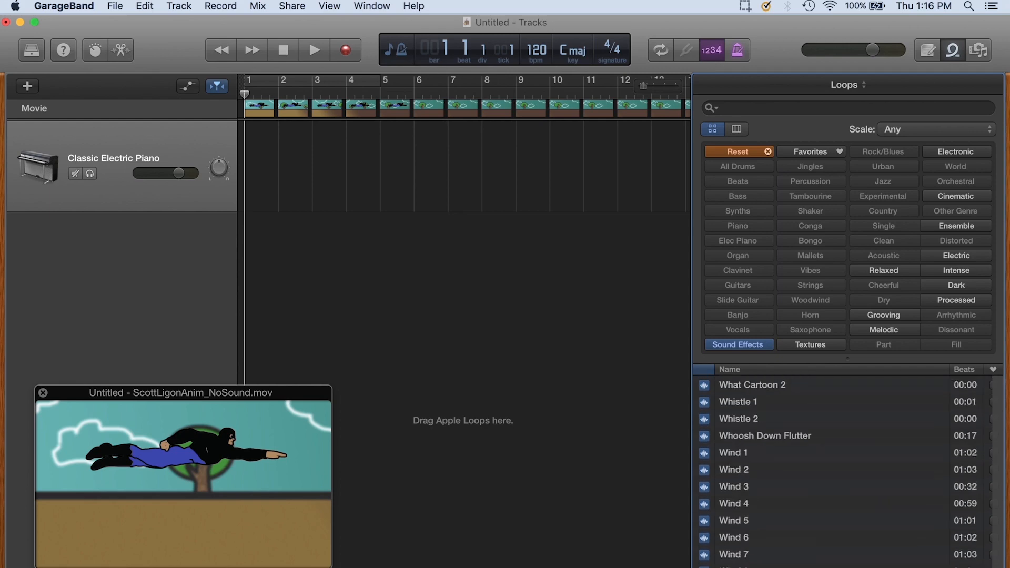
# Preview the Wind 6 sound effect and add it on a new track starting at bar 1
pyautogui.click(749, 537)
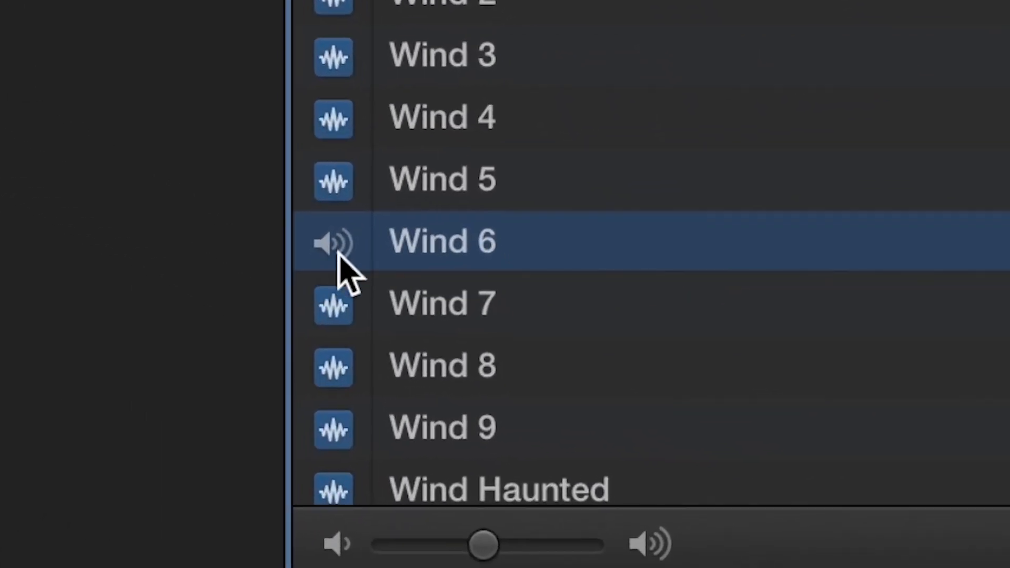
pyautogui.click(340, 249)
pyautogui.click(338, 251)
pyautogui.click(442, 251)
pyautogui.moveTo(443, 250); pyautogui.dragTo(356, 238)
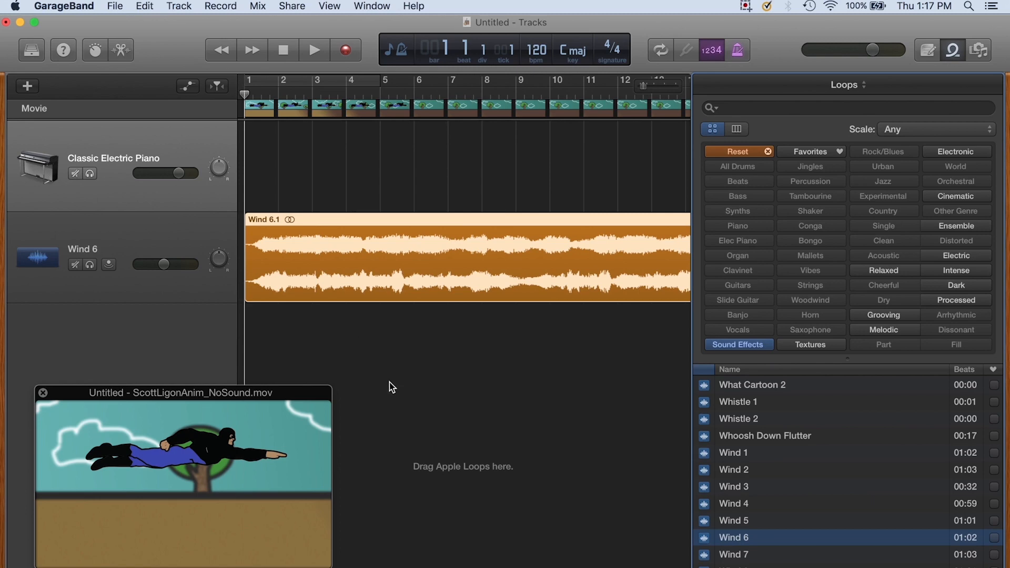
# Play the movie with the wind sound from the start and stop at about bar 6, after the flying figure exits
pyautogui.press('space')
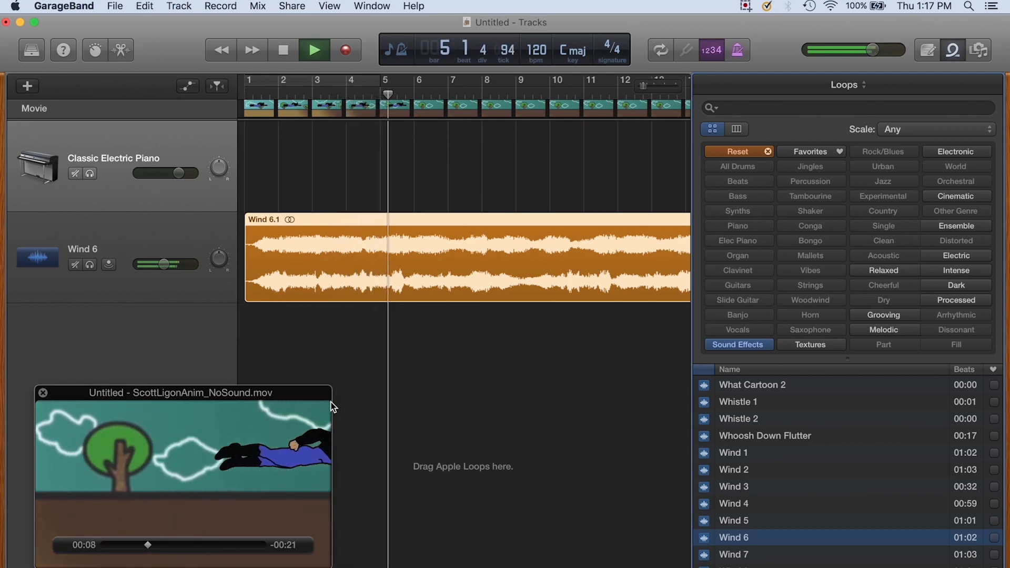
pyautogui.press('space')
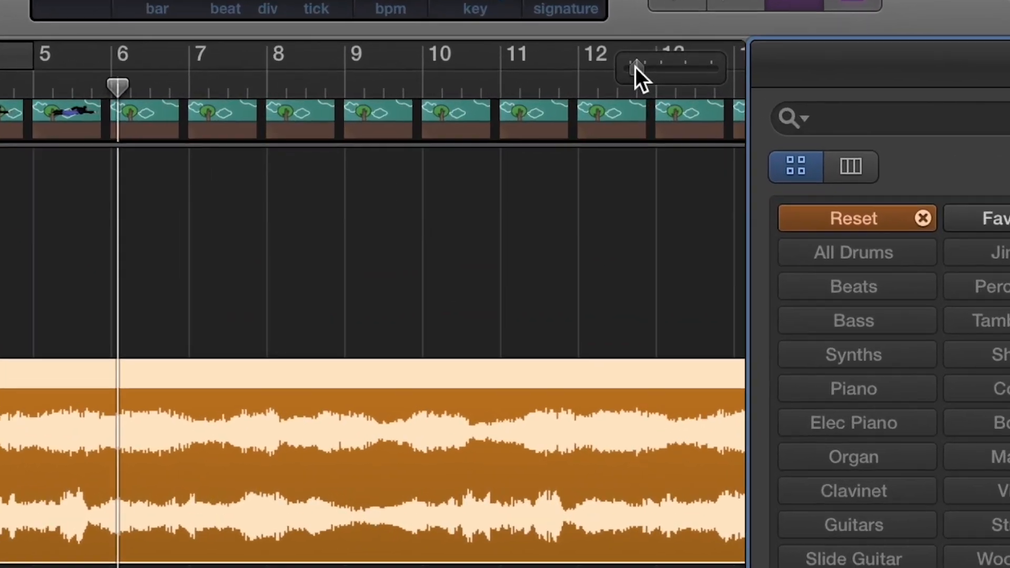
# Shorten the Wind 6 region from its end back to the playhead and undo that length change
pyautogui.click(643, 85)
pyautogui.moveTo(632, 61); pyautogui.dragTo(628, 86)
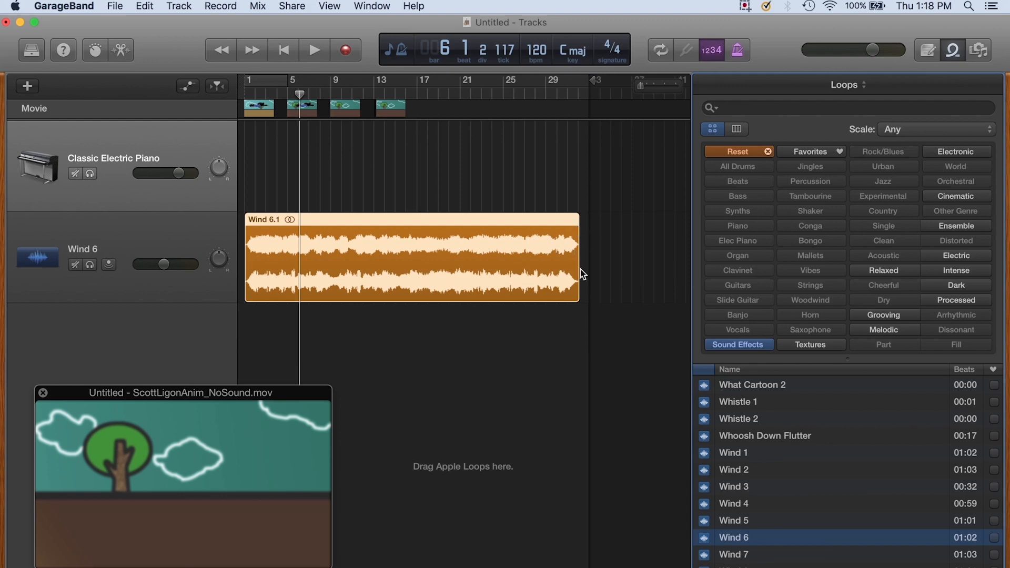
pyautogui.moveTo(578, 271); pyautogui.dragTo(302, 276)
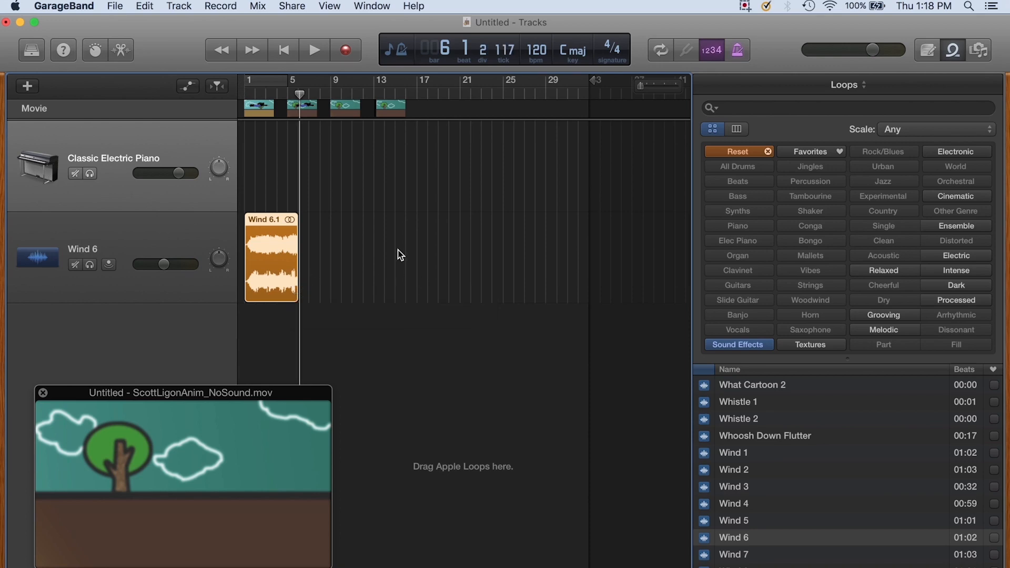
pyautogui.click(145, 6)
pyautogui.click(151, 20)
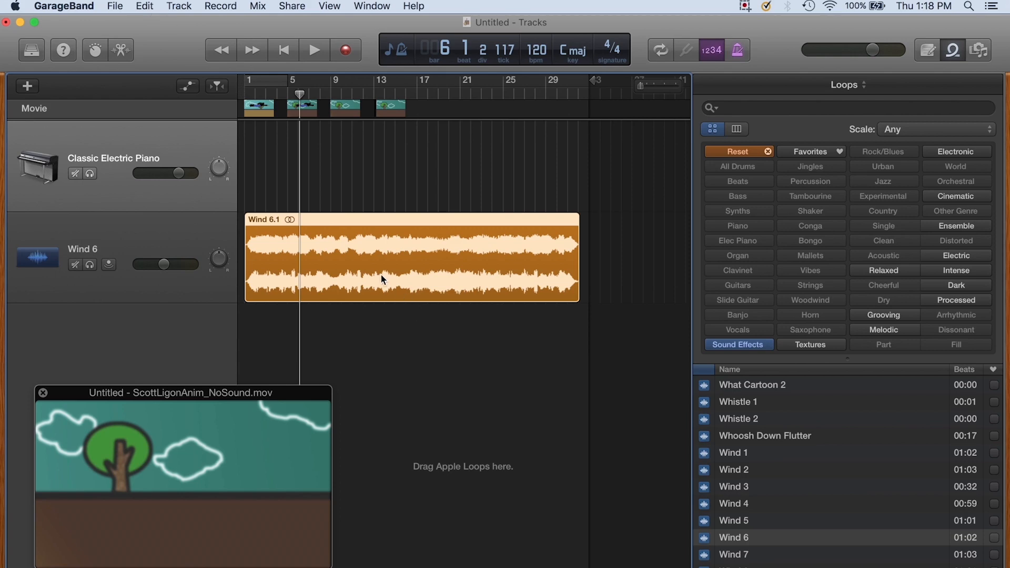
# Split the Wind 6 region at the playhead and delete the part after the split
pyautogui.click(333, 182)
pyautogui.click(344, 229)
pyautogui.click(145, 6)
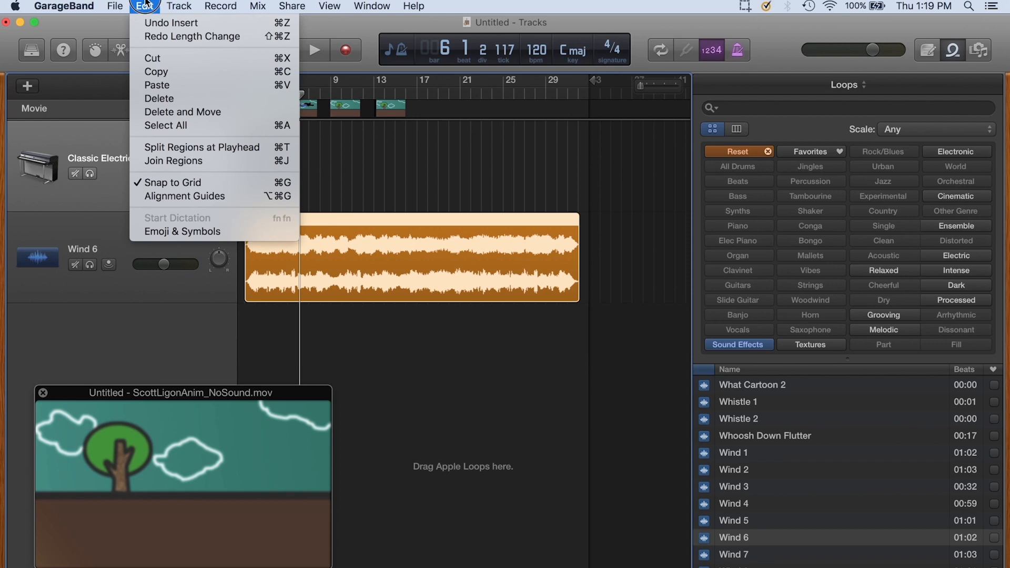
pyautogui.click(183, 150)
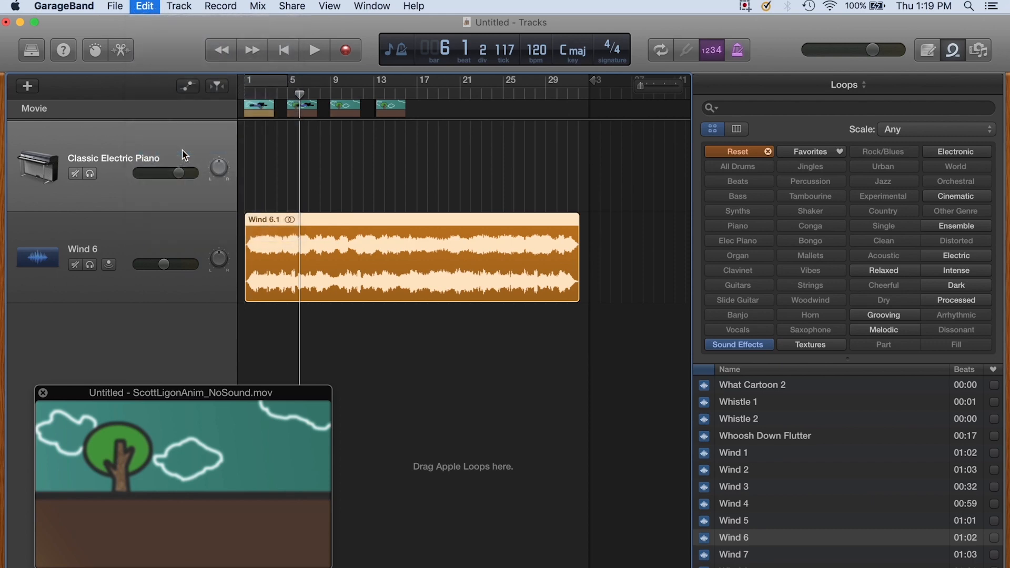
pyautogui.moveTo(336, 229); pyautogui.dragTo(391, 229)
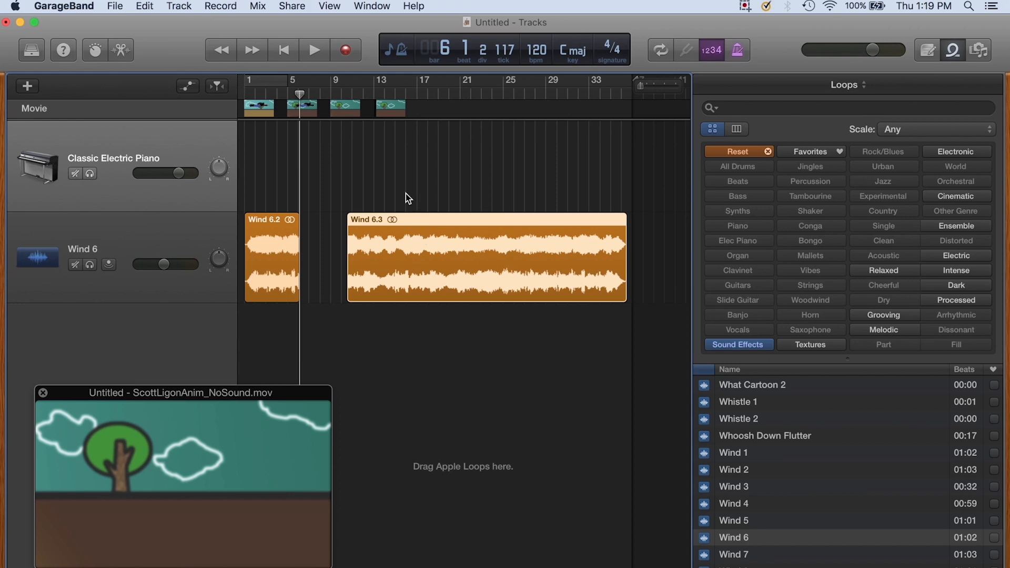
pyautogui.press('Delete')
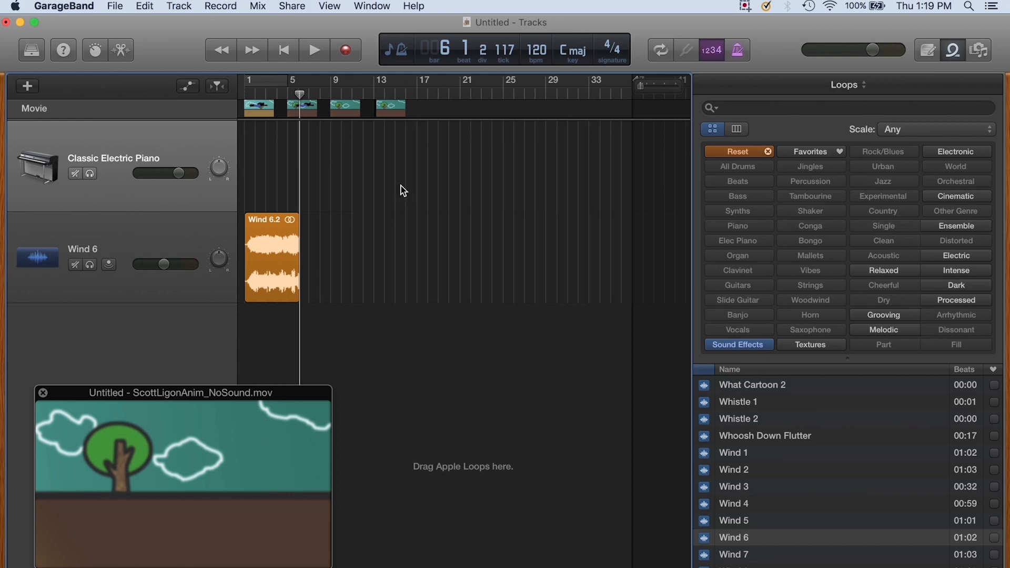
# Play the project from bar 4 past the cut to check where the wind sound ends
pyautogui.moveTo(297, 94); pyautogui.dragTo(277, 97)
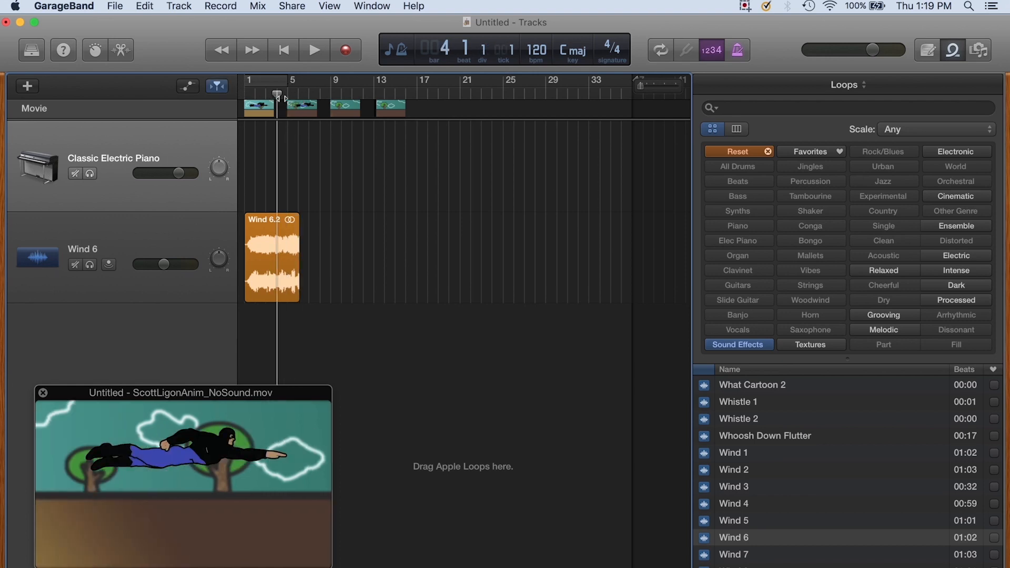
pyautogui.press('space')
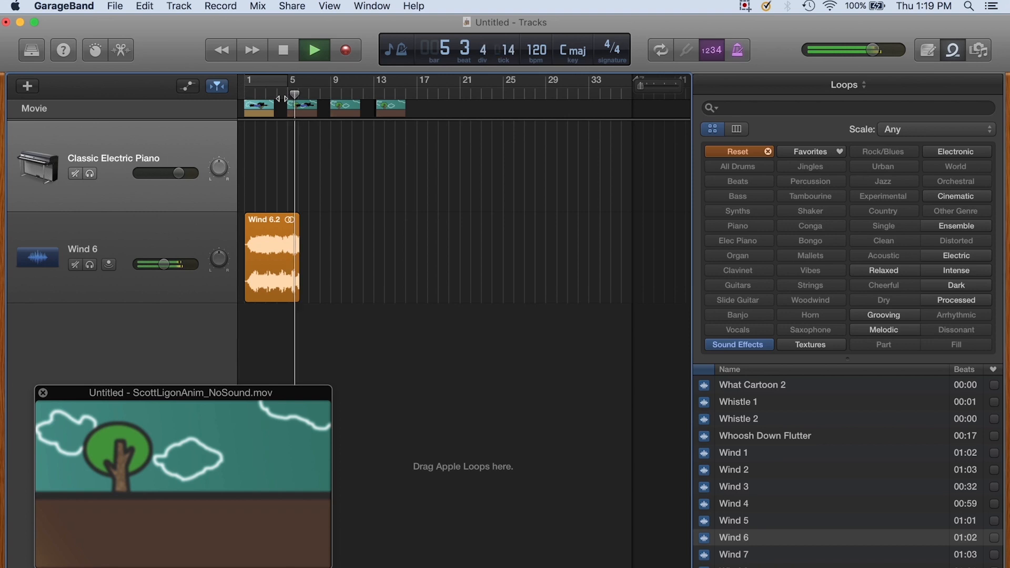
pyautogui.press('space')
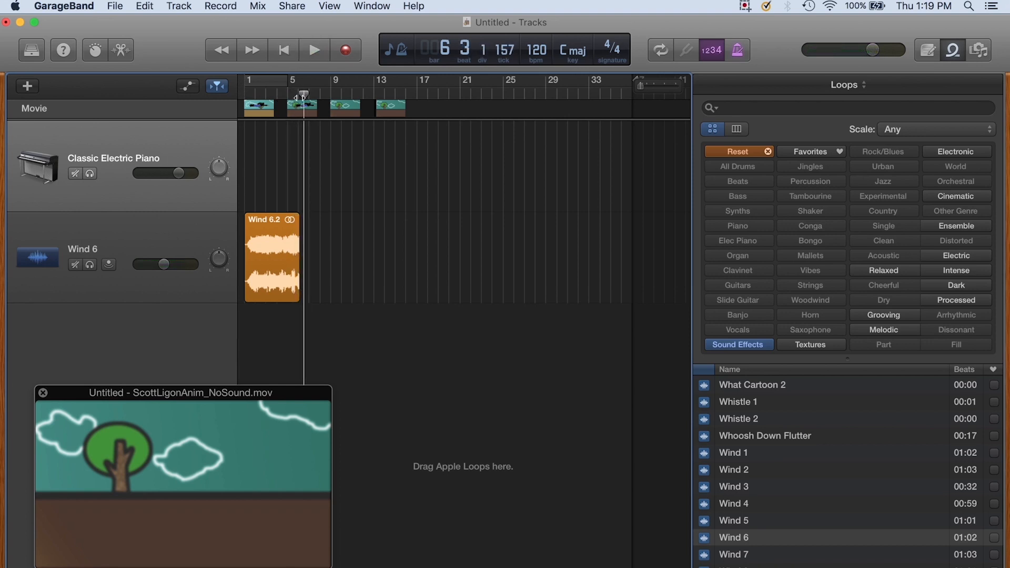
# Replace the Sound Effects loop filter with Ensemble and browse the filtered loops for music
pyautogui.click(732, 344)
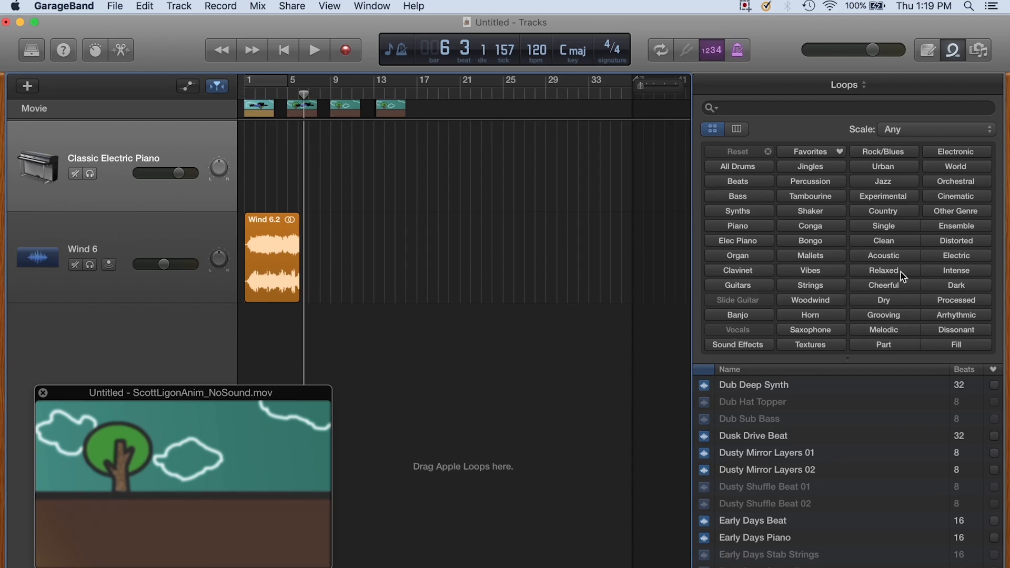
pyautogui.click(957, 226)
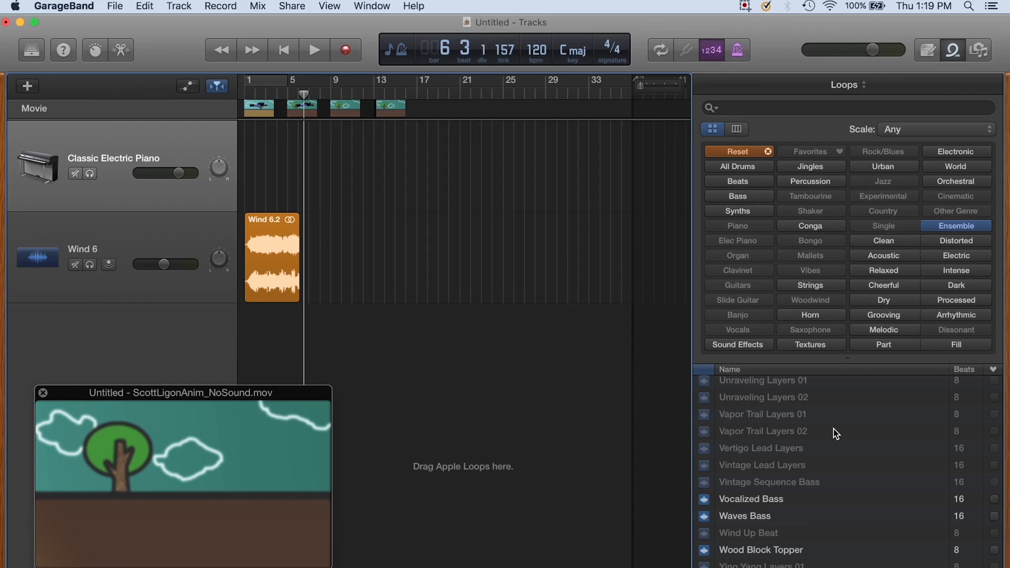
pyautogui.scroll(5, 833, 428)
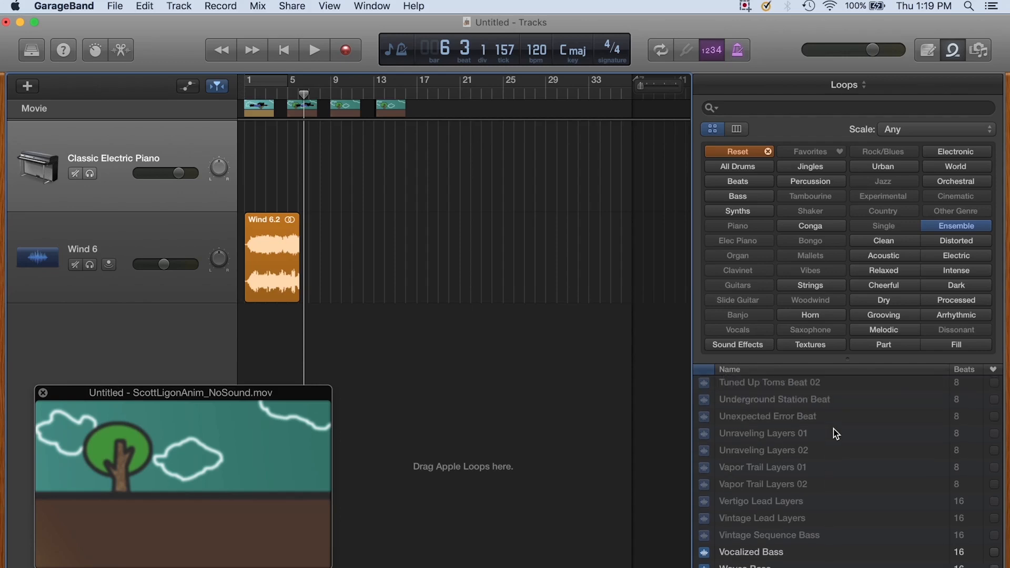
pyautogui.scroll(15, 833, 428)
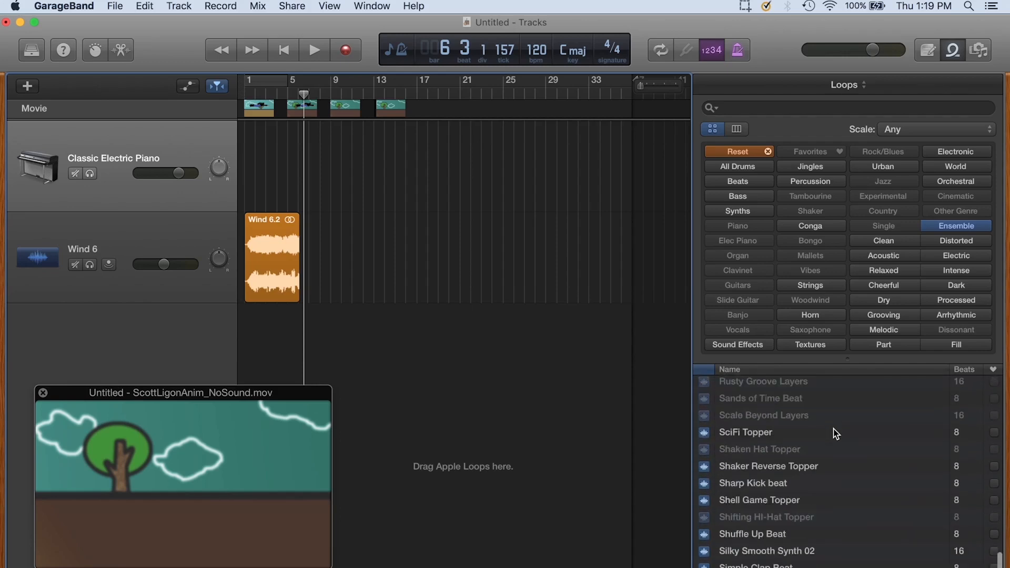
pyautogui.scroll(-5, 868, 380)
pyautogui.scroll(-3, 866, 380)
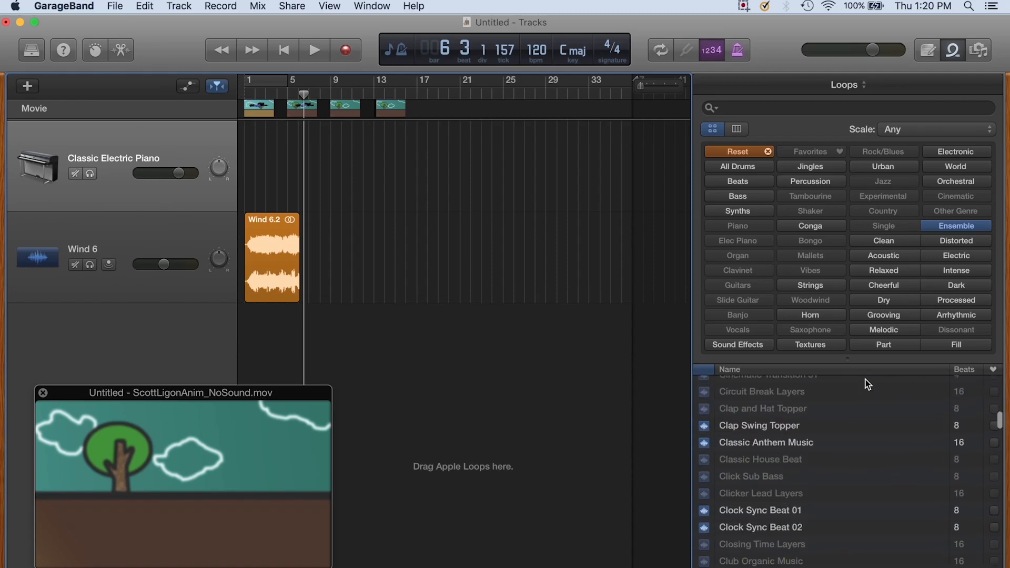
pyautogui.scroll(-2, 865, 380)
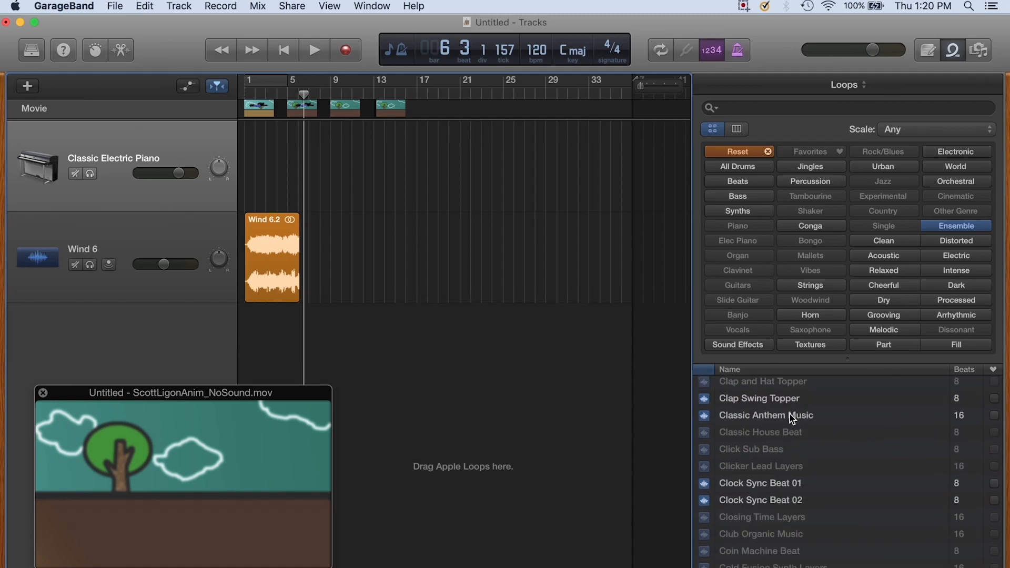
# Preview Classic Anthem Music, place it on a new track at bar 1, and loop it to about the end of the wind region
pyautogui.click(789, 414)
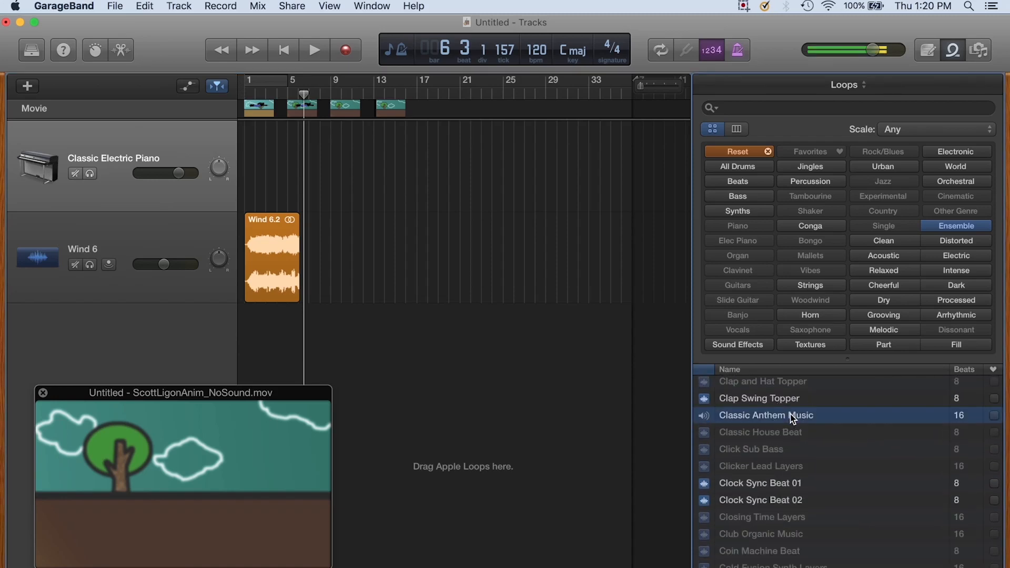
pyautogui.click(704, 416)
pyautogui.moveTo(736, 415); pyautogui.dragTo(233, 351)
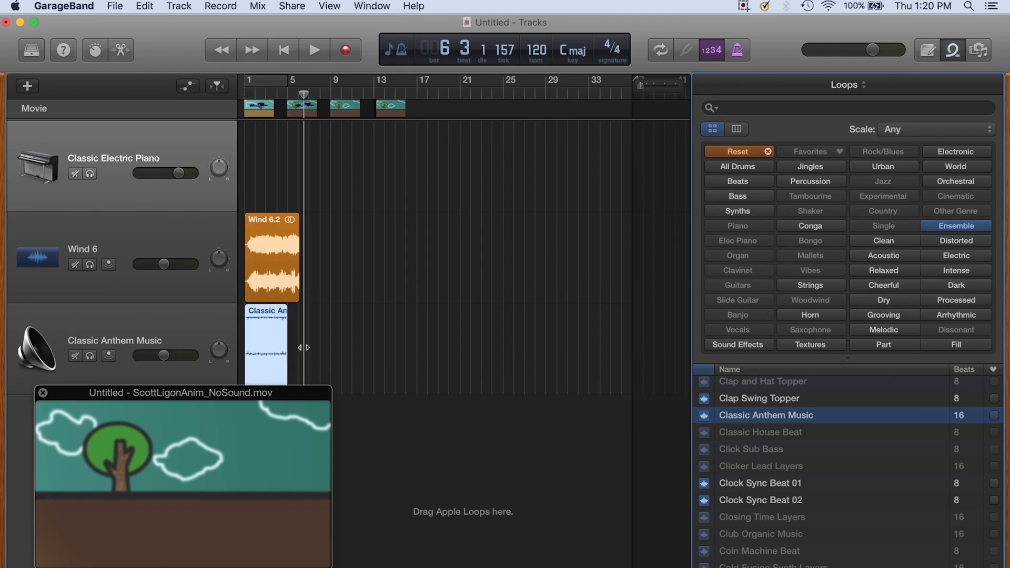
pyautogui.moveTo(304, 83); pyautogui.dragTo(298, 84)
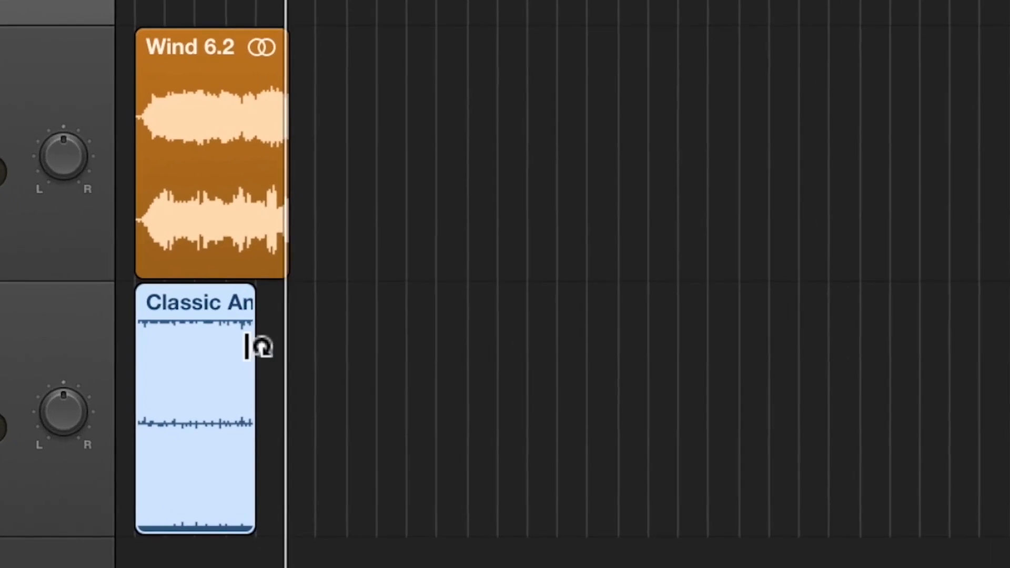
pyautogui.moveTo(252, 473)
pyautogui.mouseDown()
pyautogui.moveTo(300, 473)
pyautogui.moveTo(245, 478)
pyautogui.moveTo(259, 476)
pyautogui.mouseUp()
pyautogui.moveTo(247, 335); pyautogui.dragTo(279, 339)
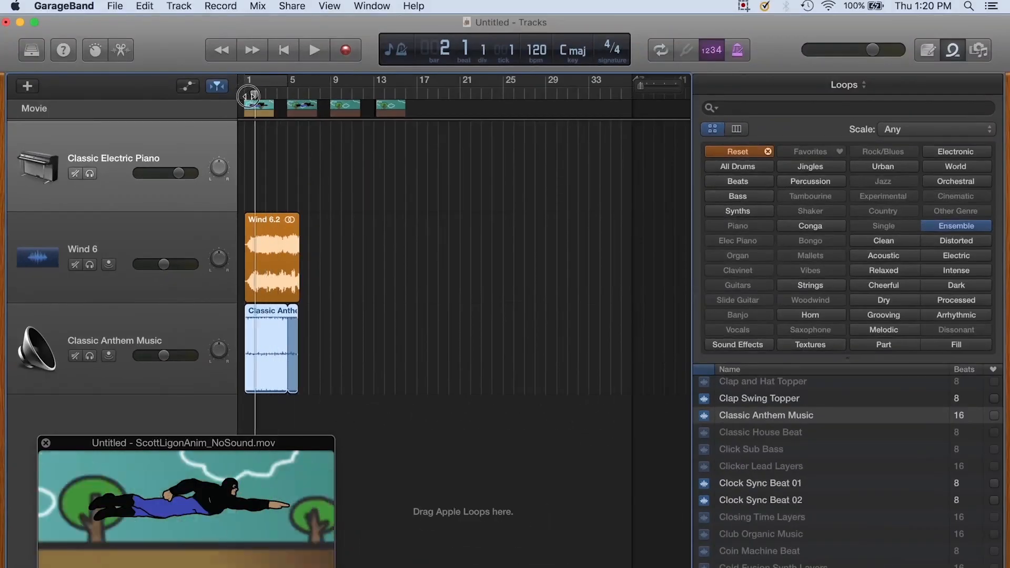
# Play the movie with wind and anthem music from the start to check how they sound together
pyautogui.moveTo(250, 96); pyautogui.dragTo(235, 99)
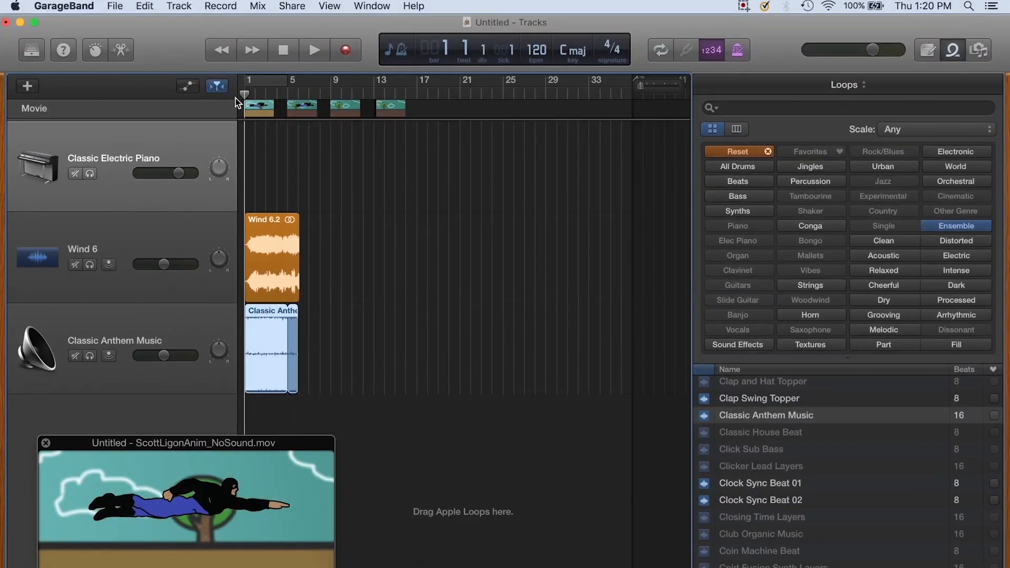
pyautogui.press('space')
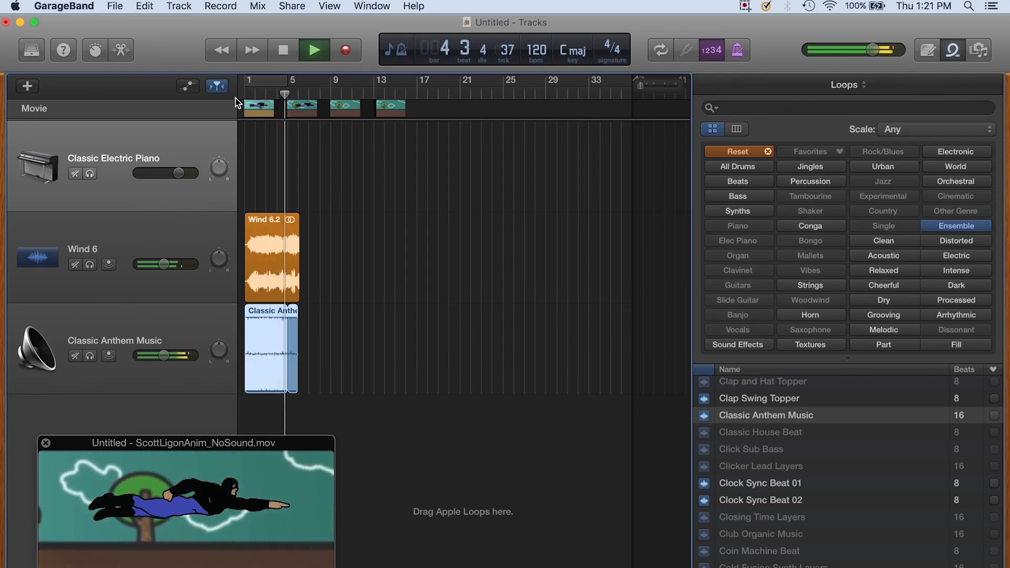
pyautogui.press('space')
pyautogui.press('super+Down')
pyautogui.press('super+Down')
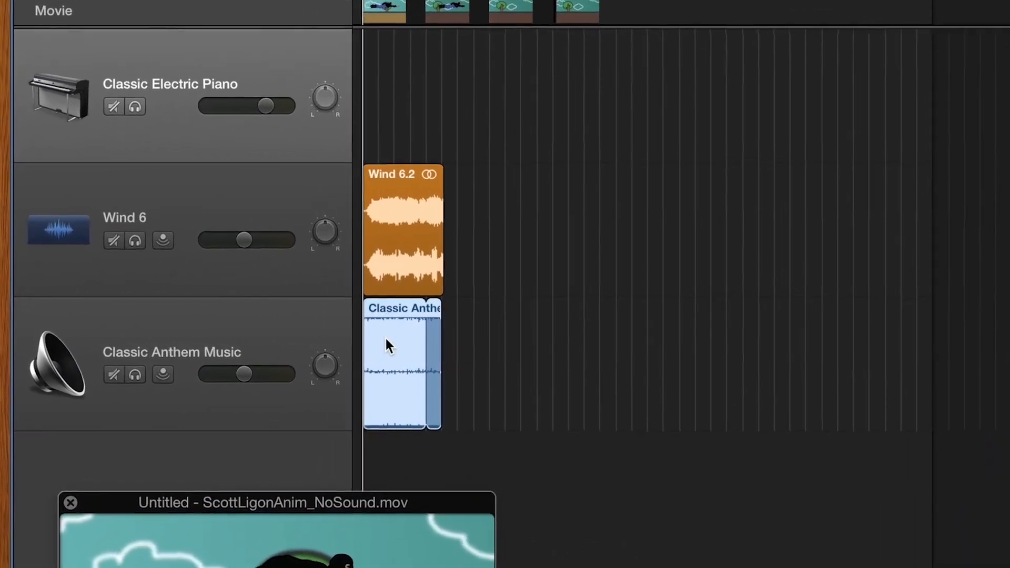
# Lower the volume of the Classic Anthem Music track slightly below the Wind 6 track's level
pyautogui.click(310, 325)
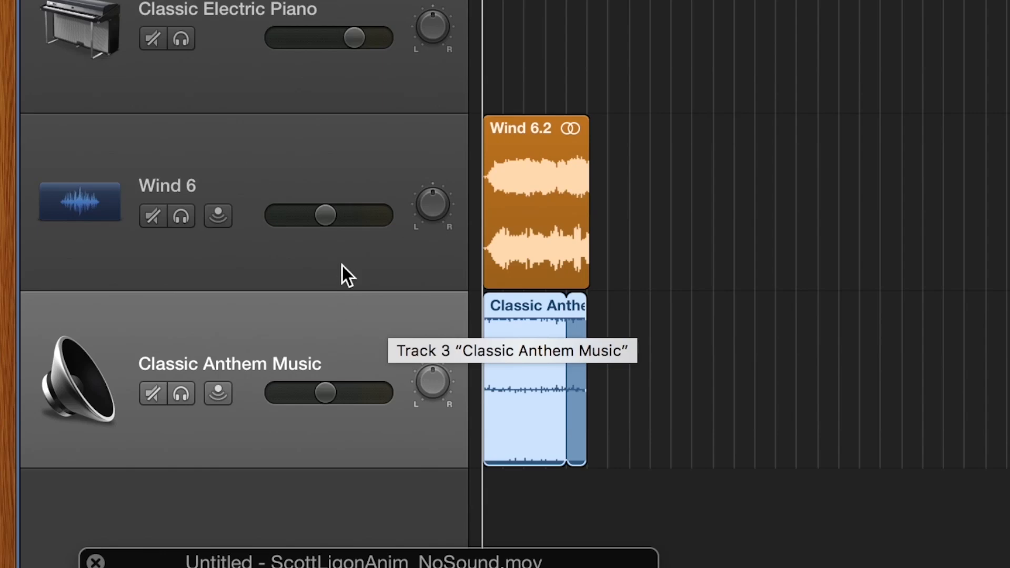
pyautogui.click(342, 267)
pyautogui.click(342, 322)
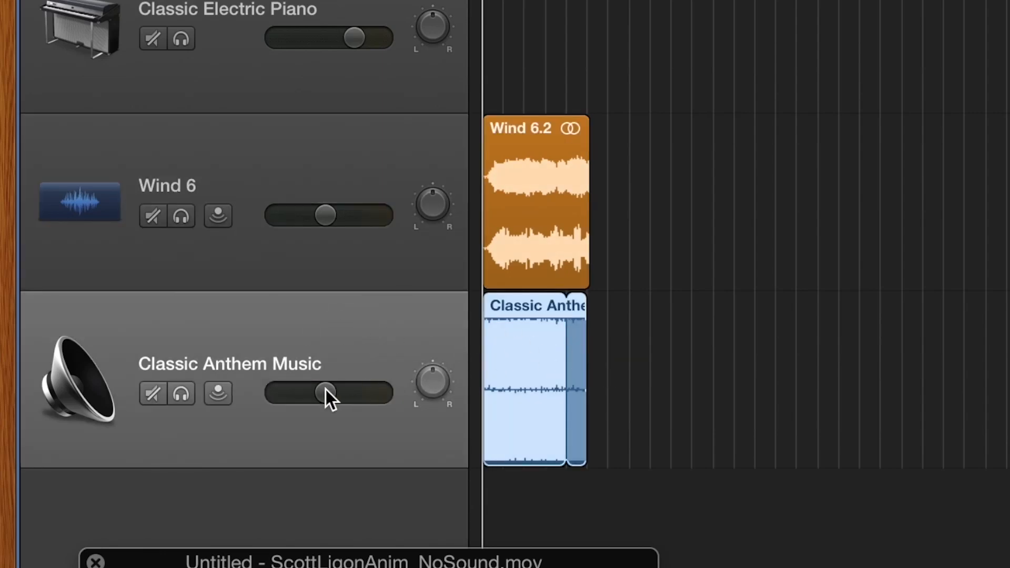
pyautogui.moveTo(323, 390); pyautogui.dragTo(291, 391)
pyautogui.press('space')
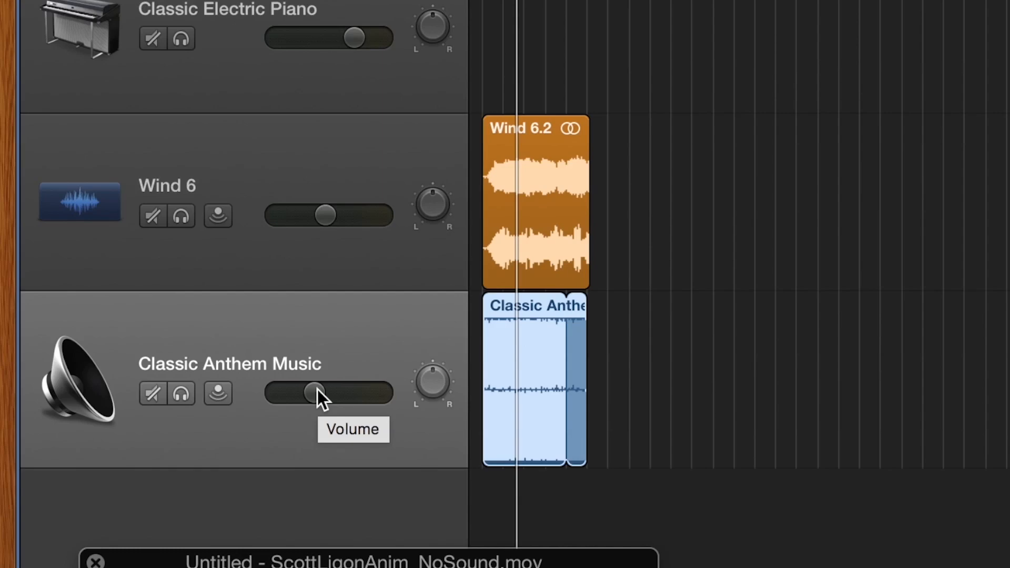
pyautogui.moveTo(318, 387); pyautogui.dragTo(304, 387)
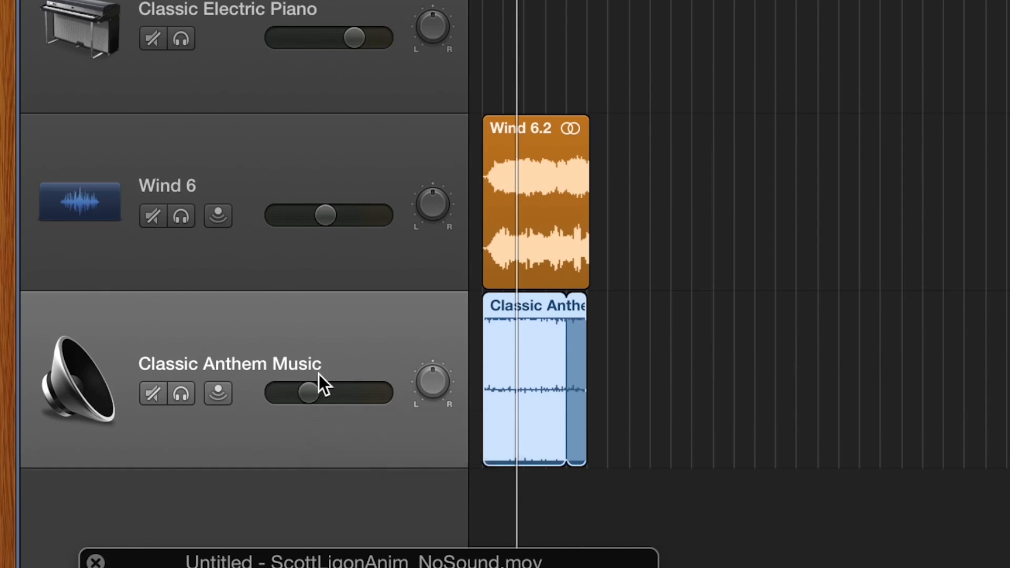
# Play from the start to about bar 5 to check the quieter anthem music against the wind
pyautogui.press('Return')
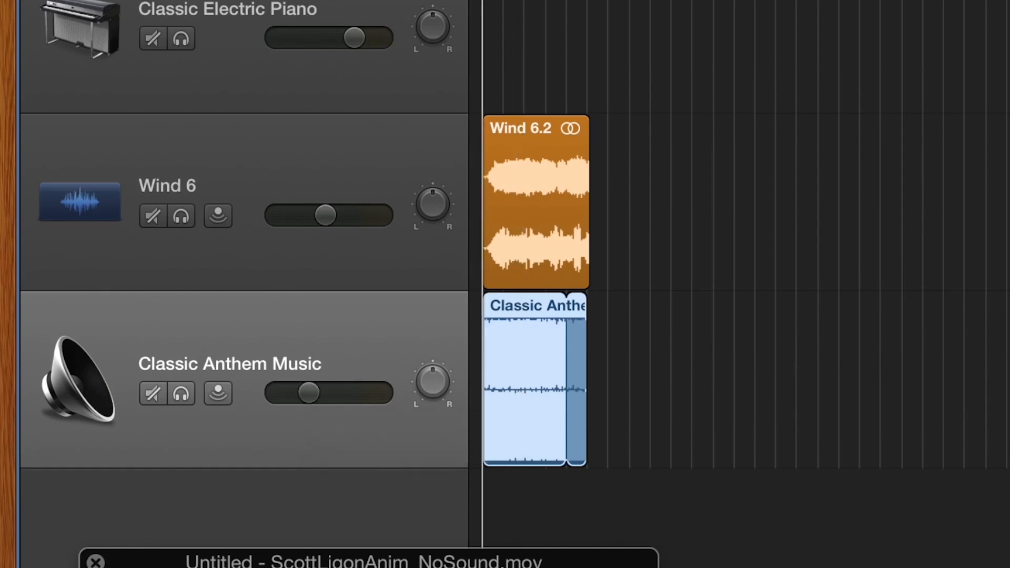
pyautogui.press('space')
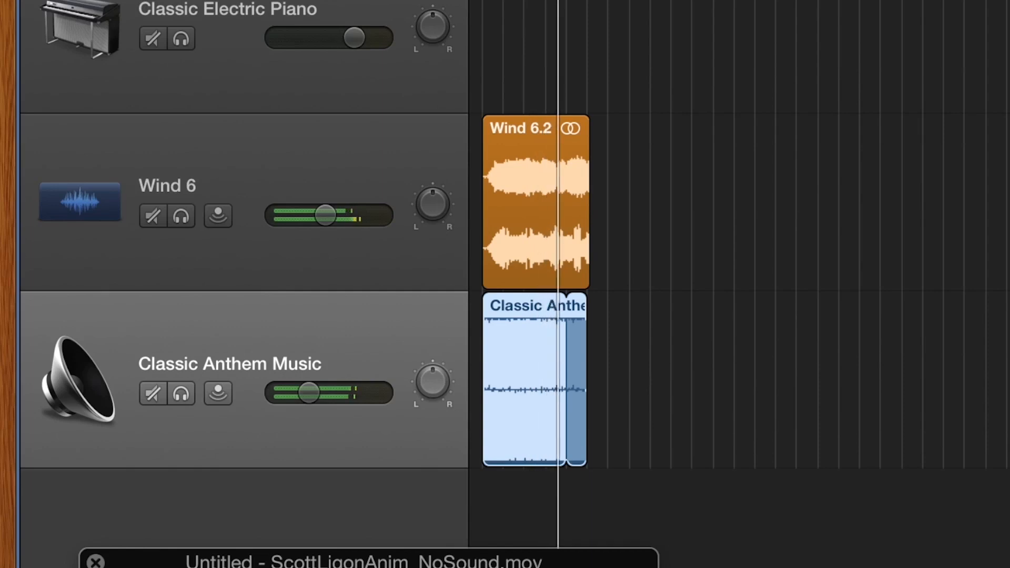
pyautogui.press('space')
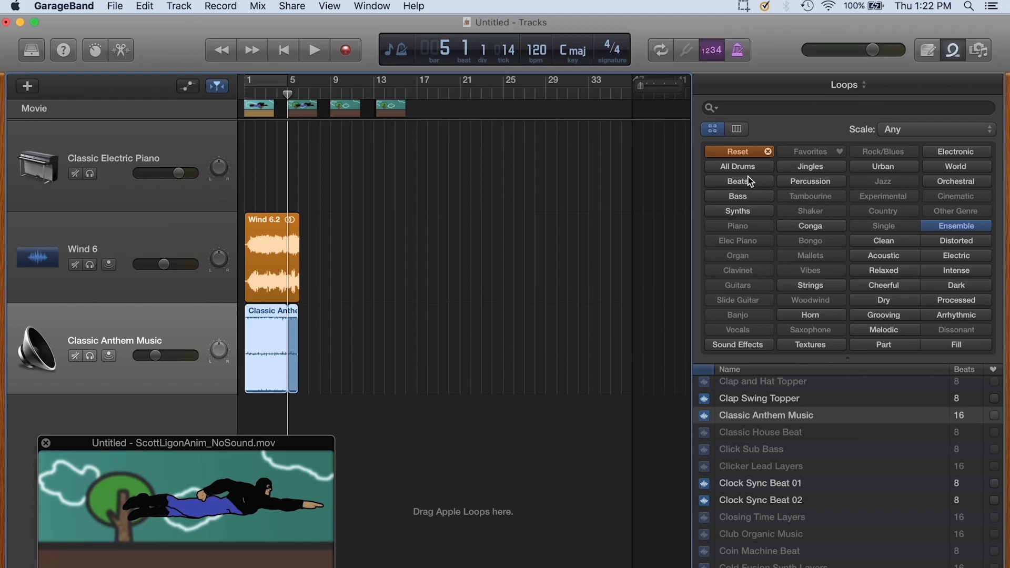
# Narrow the Ensemble loops to All Drums, preview Deep Cycles Beat, and add it on a new track, looped to the anthem music's end
pyautogui.click(743, 168)
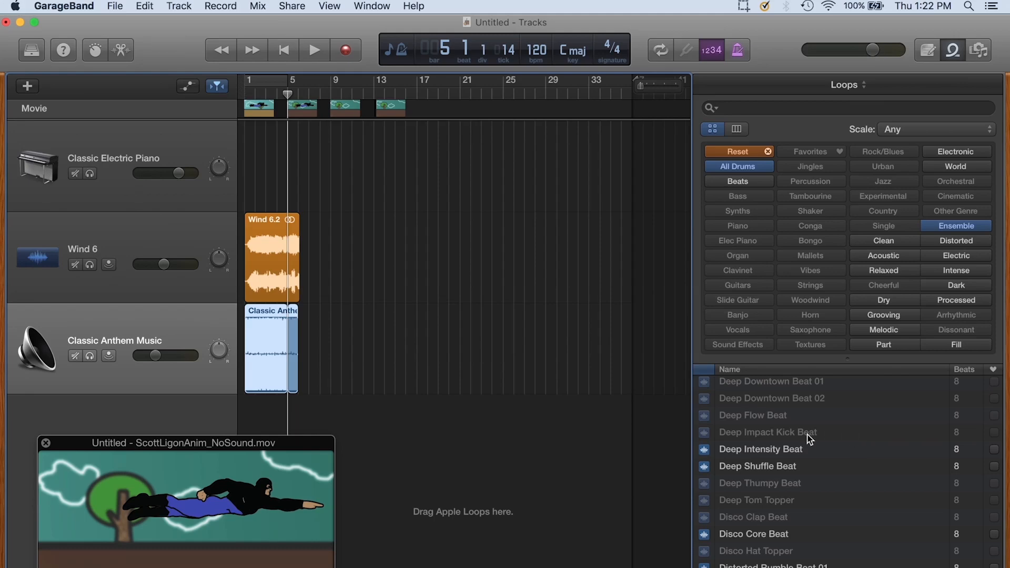
pyautogui.scroll(5, 789, 462)
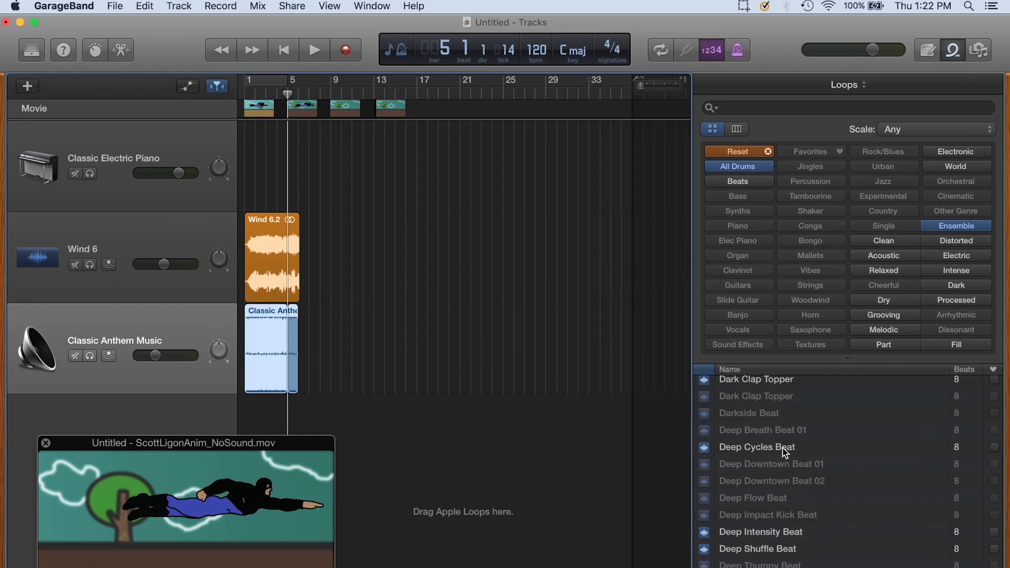
pyautogui.click(785, 448)
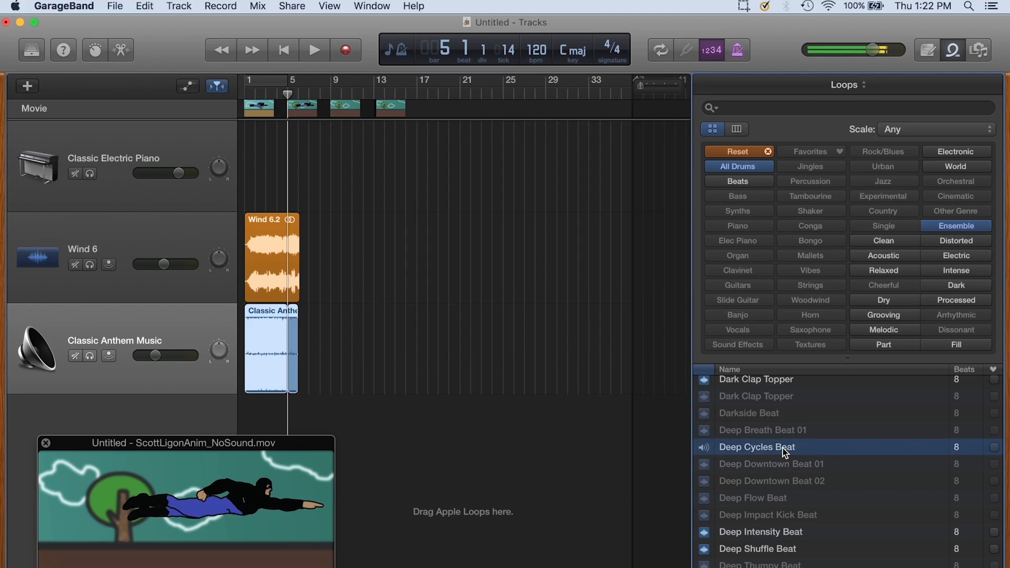
pyautogui.click(705, 447)
pyautogui.moveTo(732, 451); pyautogui.dragTo(296, 392)
# Play from the start to about bar 5 to hear the drum beat with the other two tracks
pyautogui.moveTo(287, 93); pyautogui.dragTo(230, 99)
pyautogui.press('space')
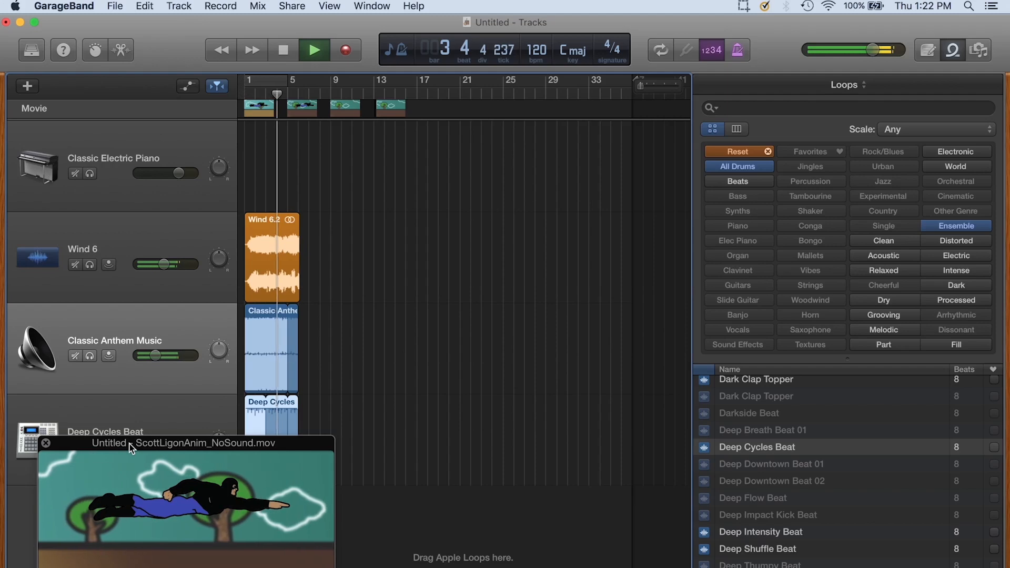
pyautogui.press('space')
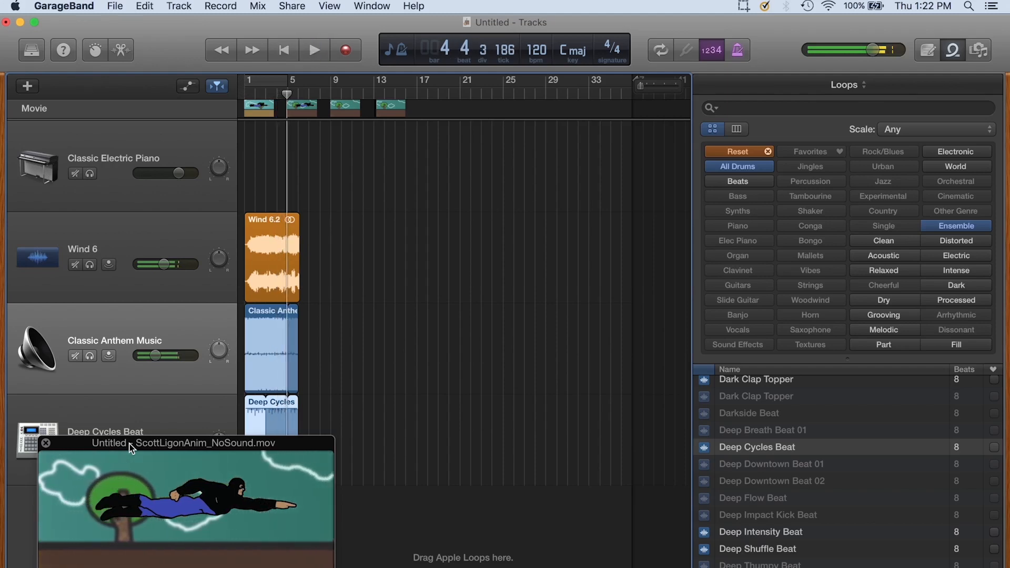
# Move the movie window clear of the tracks and lower the Deep Cycles Beat volume to -10.6 dB while playing from the start
pyautogui.moveTo(131, 441); pyautogui.dragTo(510, 309)
pyautogui.moveTo(161, 447); pyautogui.dragTo(157, 451)
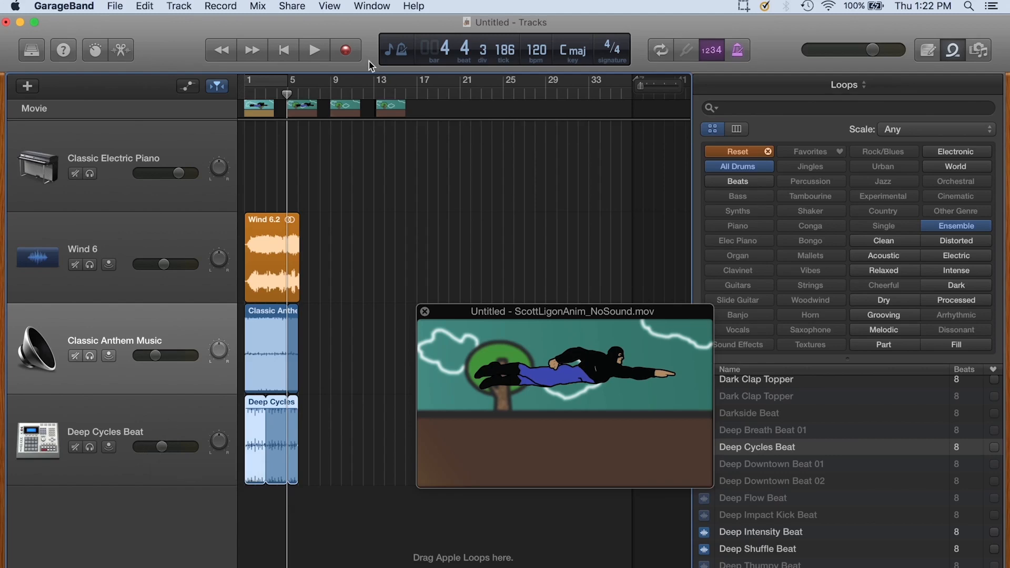
pyautogui.press('Return')
pyautogui.press('space')
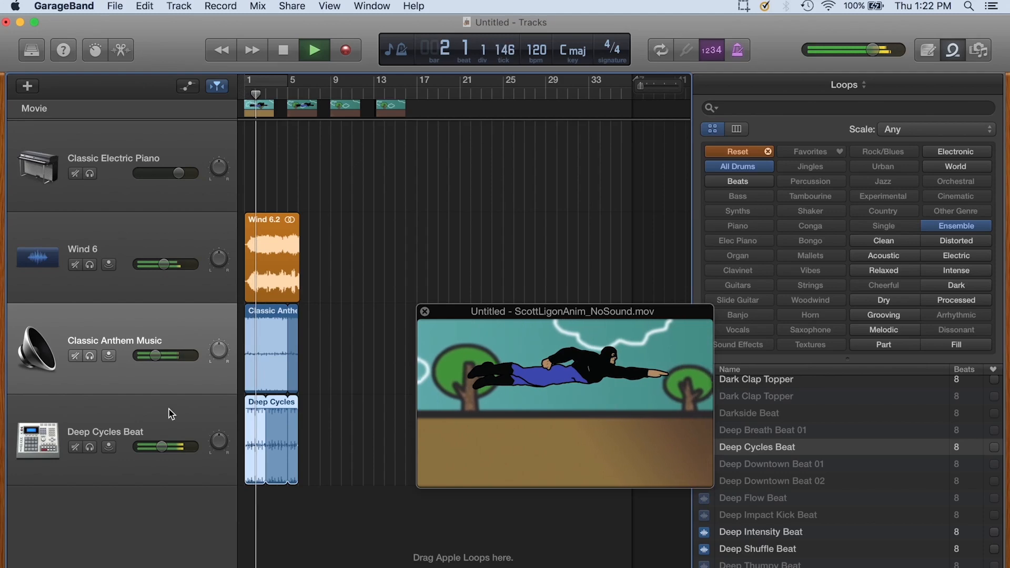
pyautogui.moveTo(166, 446); pyautogui.dragTo(153, 447)
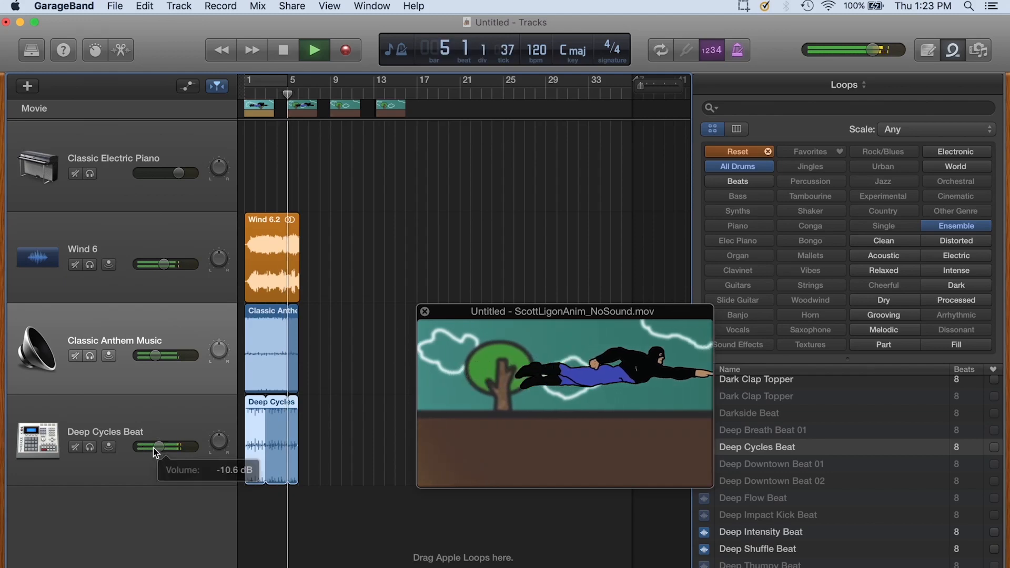
pyautogui.press('space')
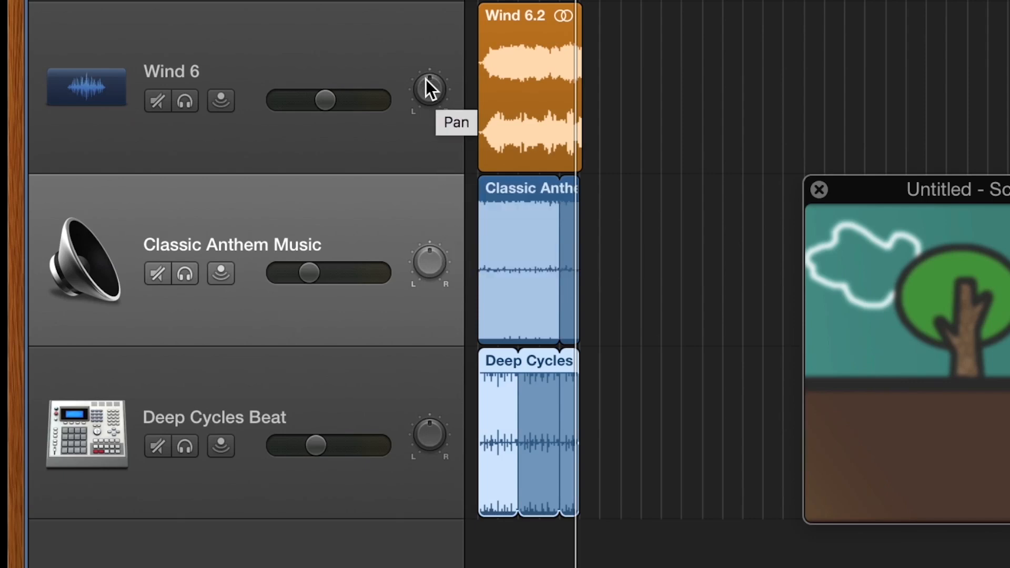
# Adjust the stereo pan of the Wind 6 and Classic Anthem Music tracks
pyautogui.moveTo(427, 84)
pyautogui.mouseDown()
pyautogui.moveTo(420, 100)
pyautogui.moveTo(437, 94)
pyautogui.mouseUp()
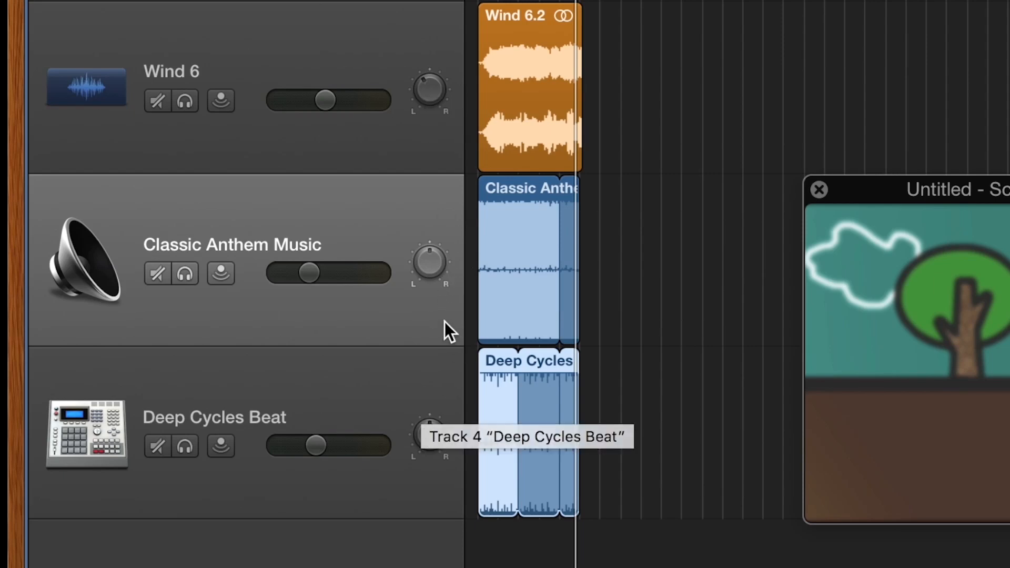
pyautogui.moveTo(432, 253); pyautogui.dragTo(427, 221)
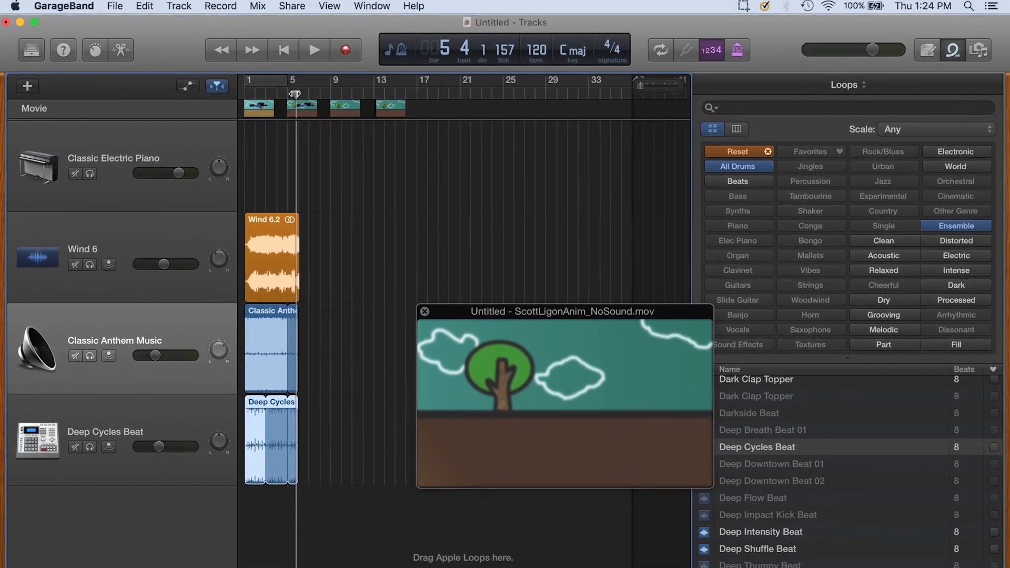
# Play the adjusted three-track mix from the start and stop at about bar 6
pyautogui.moveTo(294, 93); pyautogui.dragTo(215, 96)
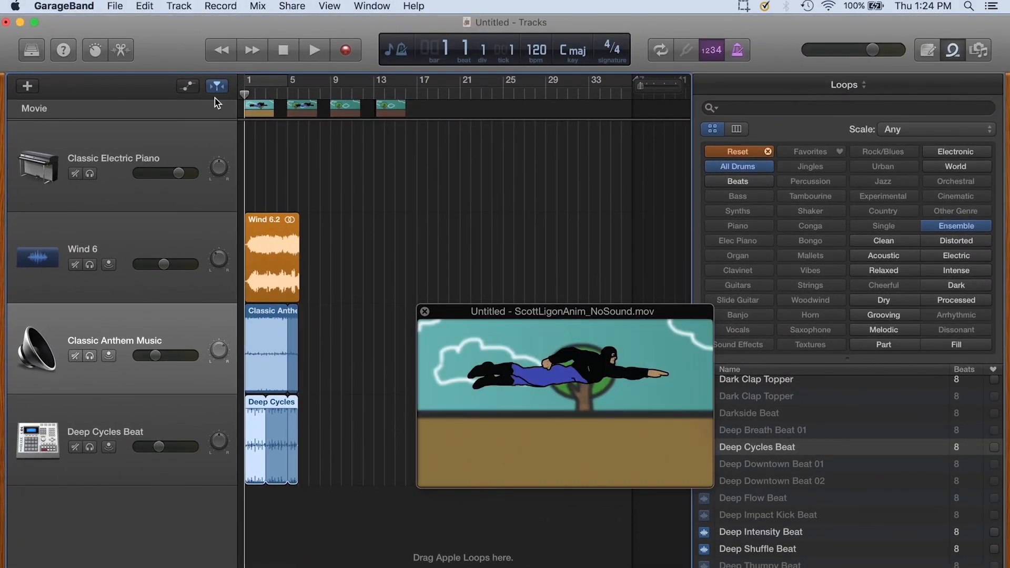
pyautogui.press('space')
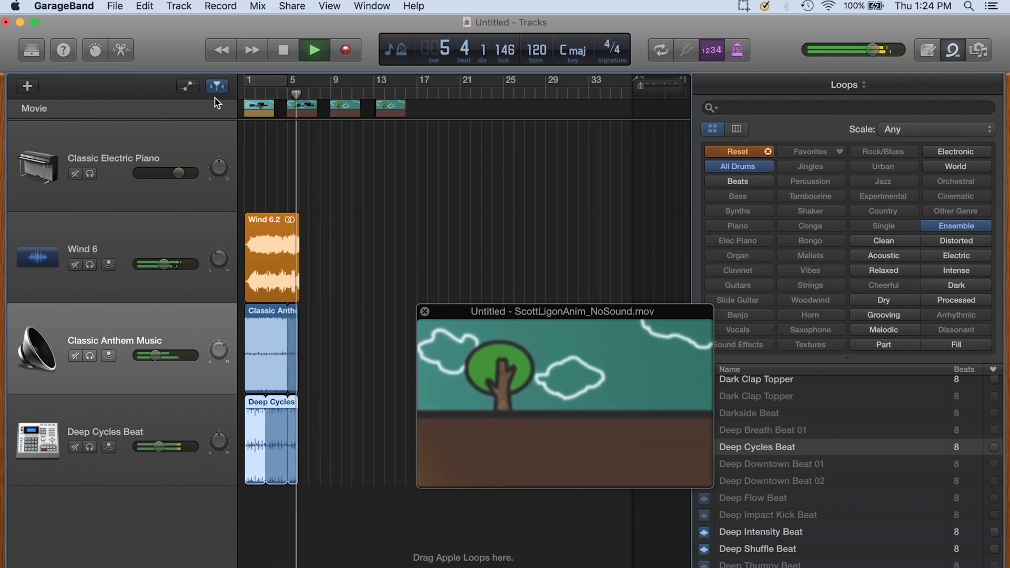
pyautogui.press('space')
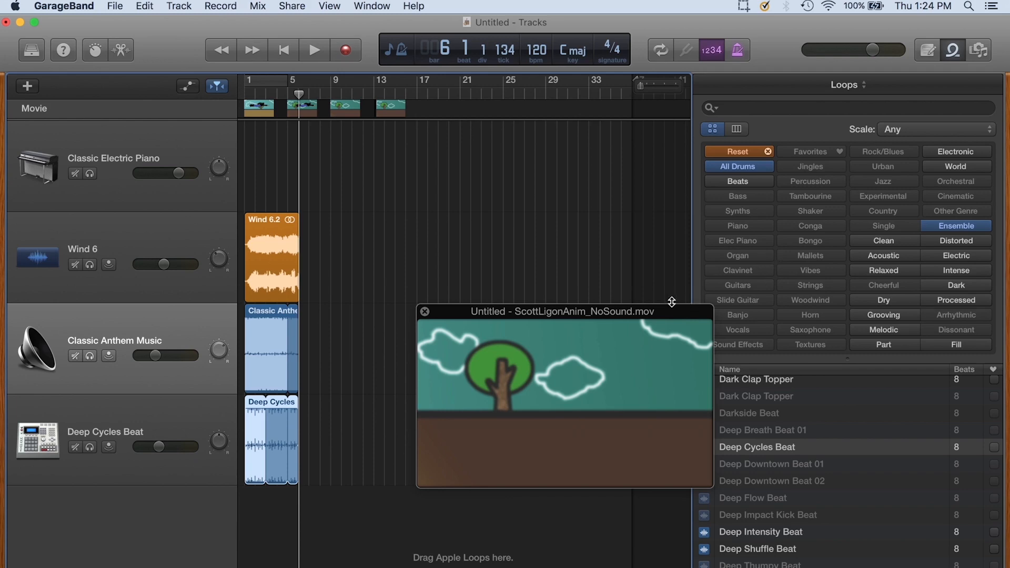
# Move the movie window off the loop list and replace the All Drums and Ensemble filters with Sound Effects
pyautogui.moveTo(668, 309); pyautogui.dragTo(626, 125)
pyautogui.click(741, 166)
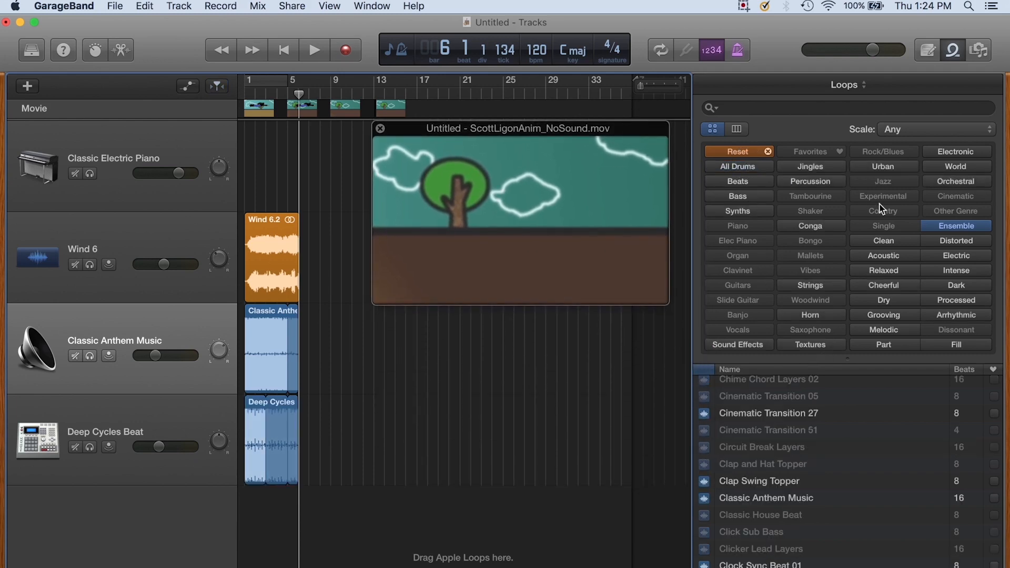
pyautogui.click(933, 223)
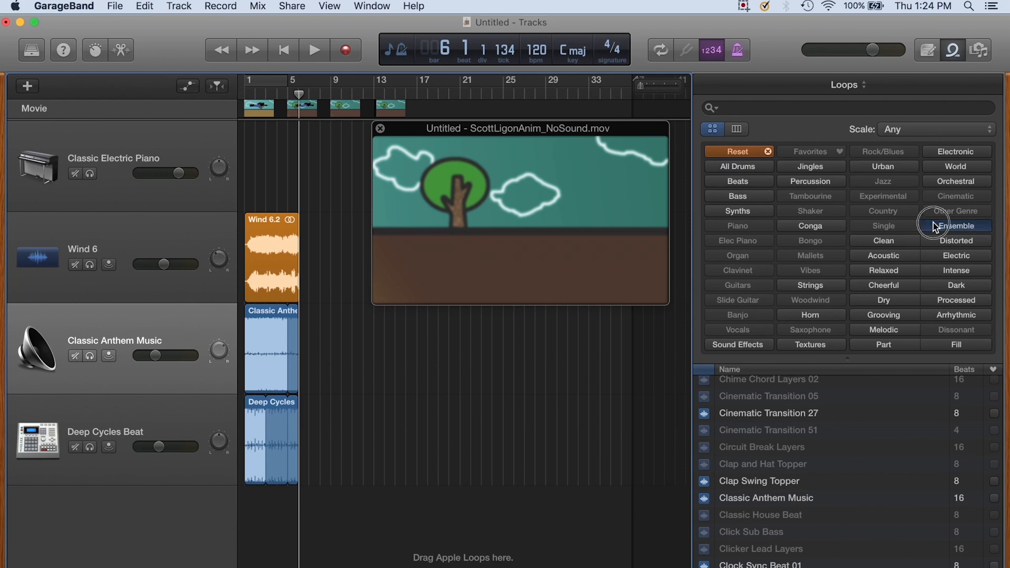
pyautogui.click(728, 346)
# Look through the sound effects for a crash and preview Crash Junk 03
pyautogui.scroll(-10, 761, 513)
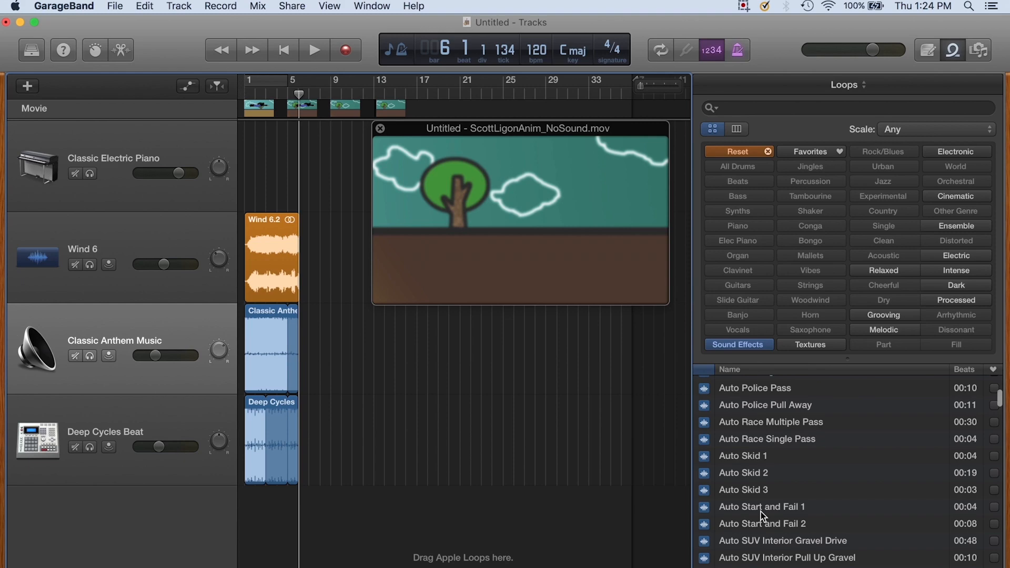
pyautogui.scroll(-15, 760, 512)
pyautogui.scroll(-15, 760, 512)
pyautogui.scroll(-20, 761, 512)
pyautogui.scroll(-5, 760, 512)
pyautogui.scroll(-3, 760, 512)
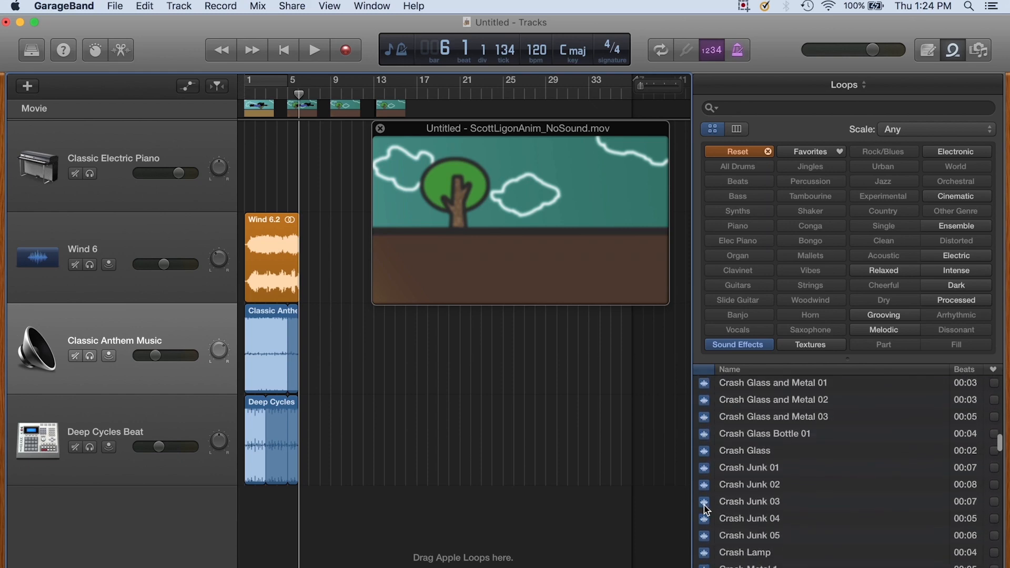
pyautogui.click(704, 505)
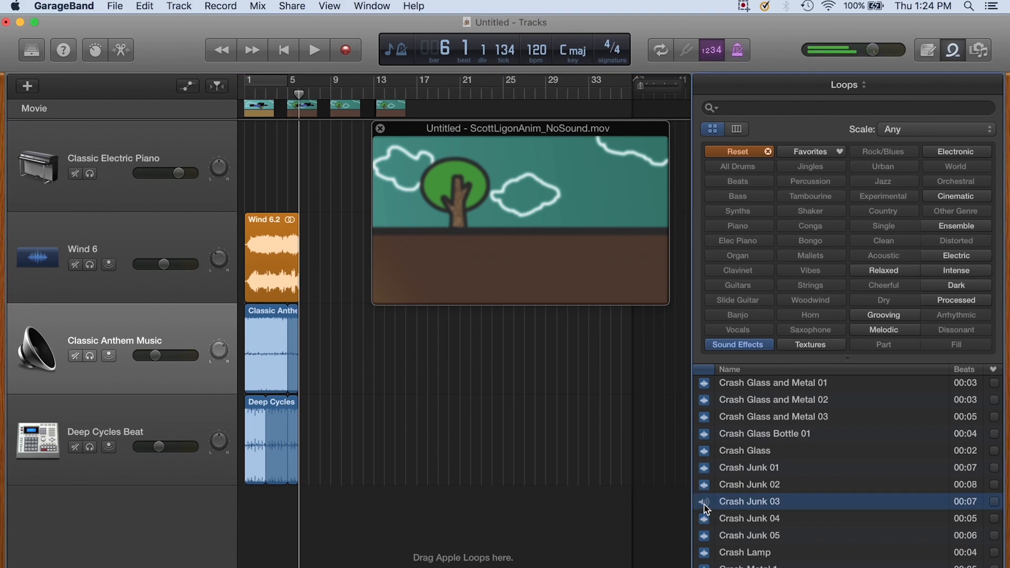
pyautogui.click(703, 505)
# Add Crash Junk 03 on a new track below the drums and align its start with bar 6
pyautogui.moveTo(738, 504); pyautogui.dragTo(310, 493)
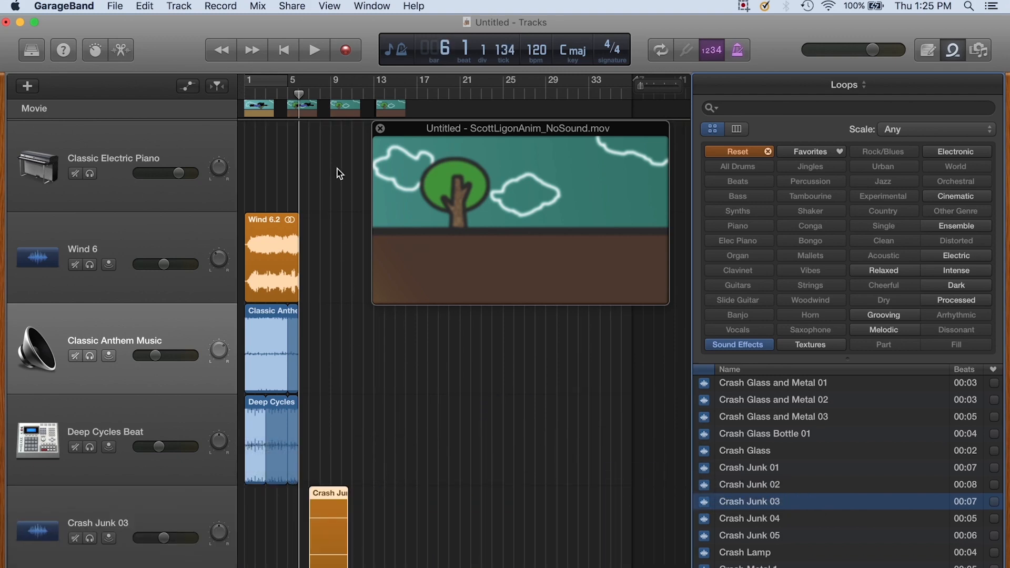
pyautogui.moveTo(300, 96)
pyautogui.mouseDown()
pyautogui.moveTo(289, 103)
pyautogui.moveTo(299, 100)
pyautogui.mouseUp()
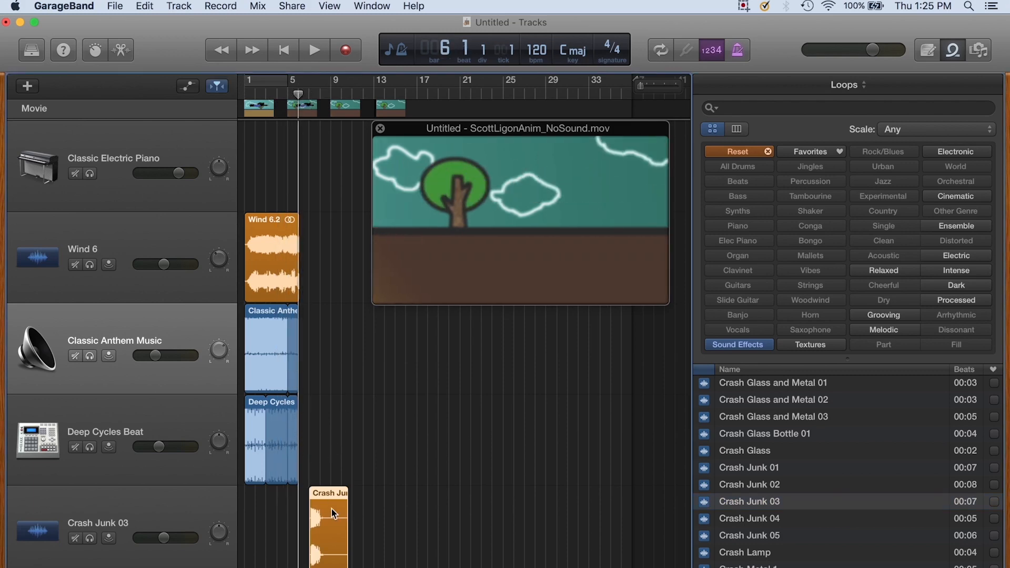
pyautogui.moveTo(331, 509); pyautogui.dragTo(318, 505)
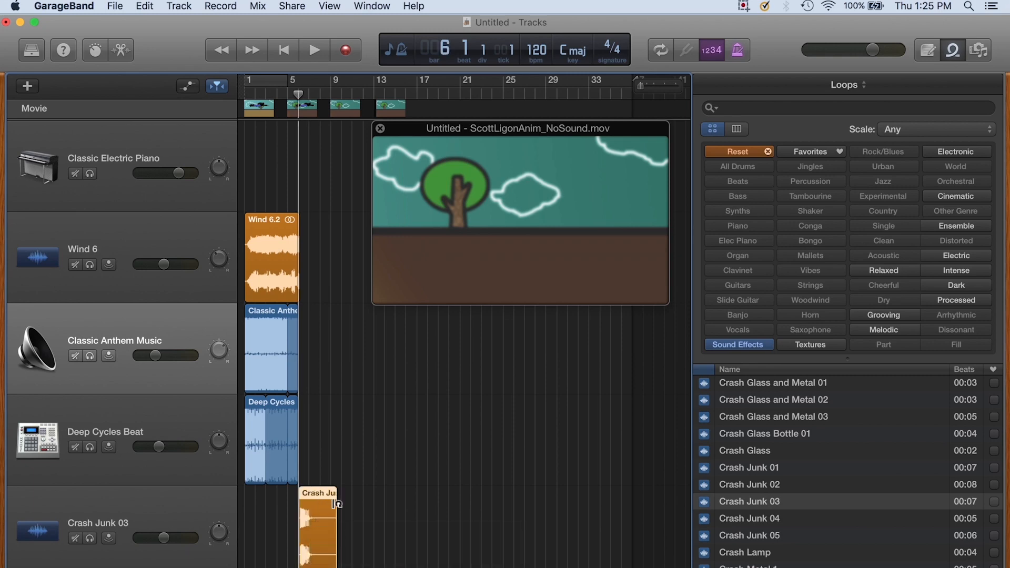
# Play from the start to about bar 7 to hear the crash with the other tracks
pyautogui.moveTo(299, 96); pyautogui.dragTo(236, 106)
pyautogui.press('space')
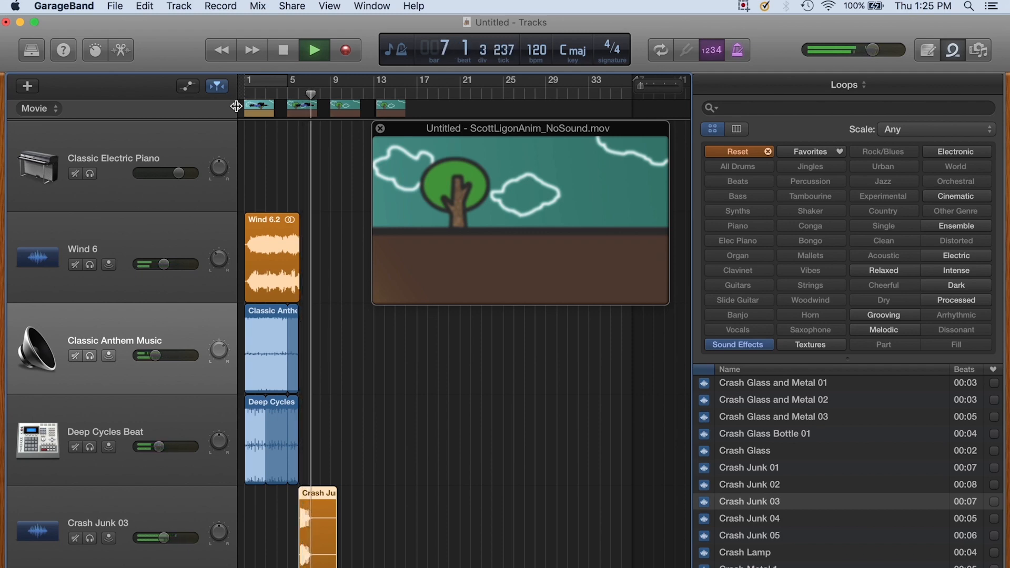
pyautogui.press('space')
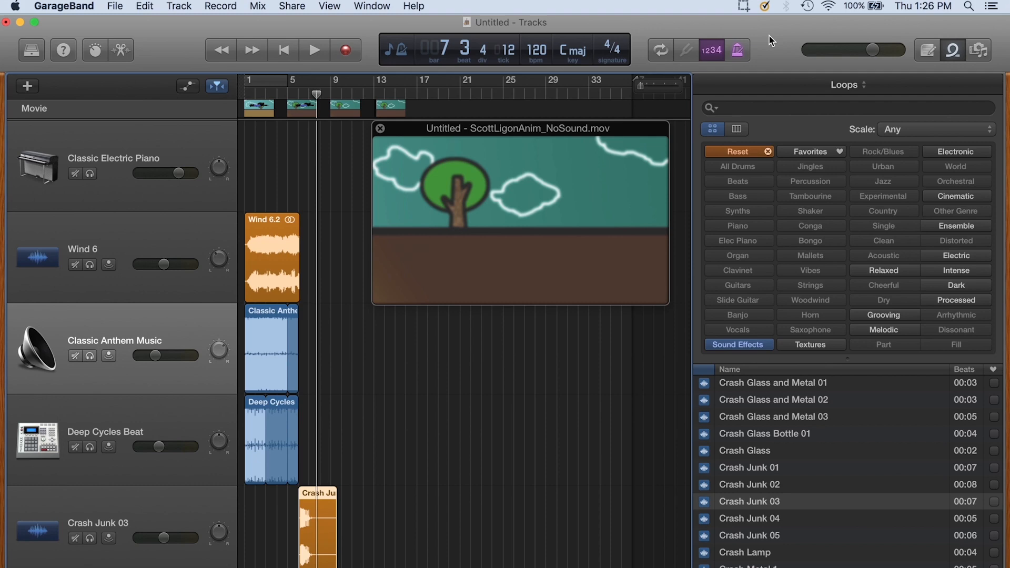
# Import sorry.aif from the desktop onto a new track below Crash Junk 03
pyautogui.moveTo(769, 35); pyautogui.dragTo(480, 10)
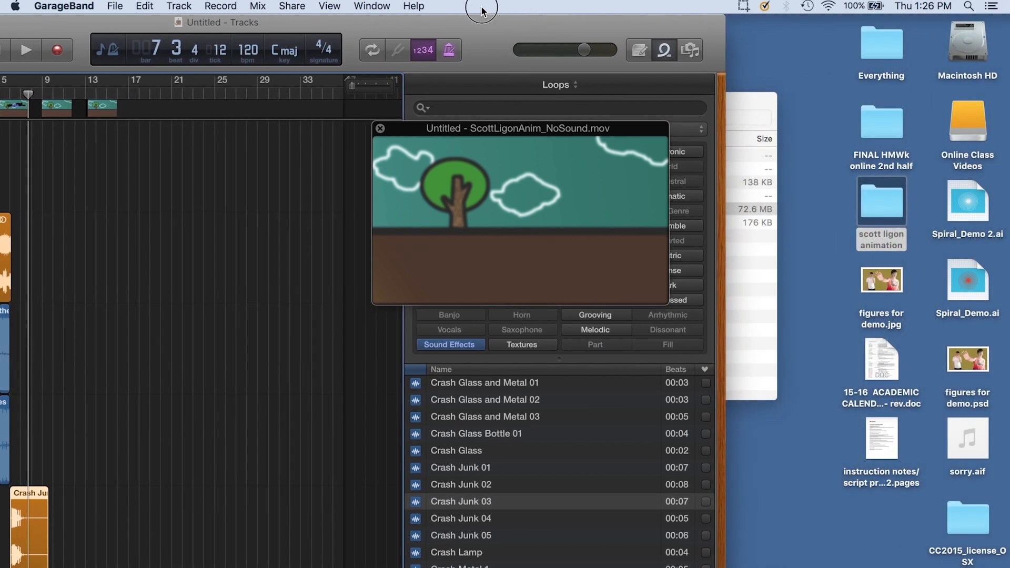
pyautogui.moveTo(968, 440)
pyautogui.click(959, 440)
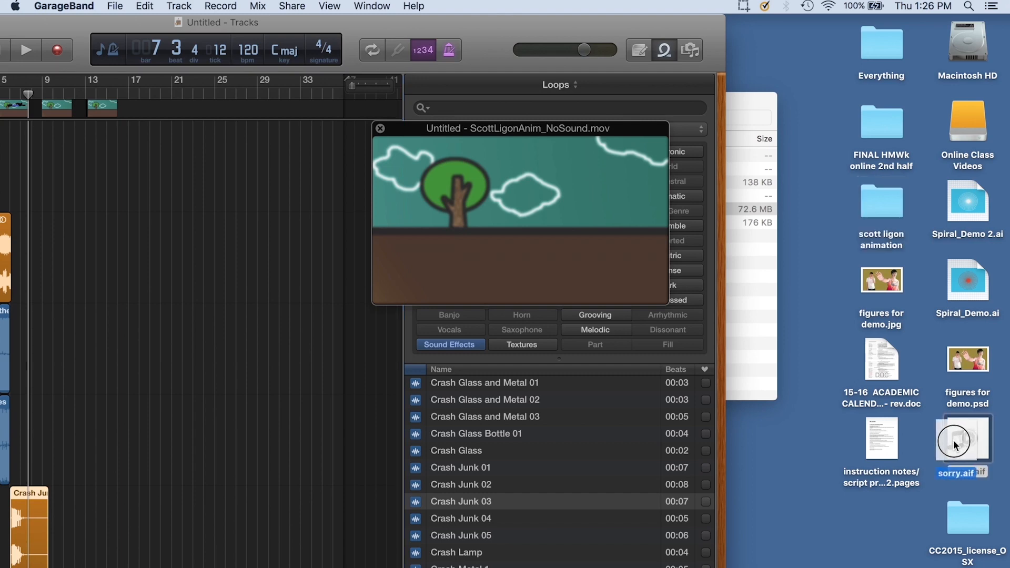
pyautogui.moveTo(957, 445); pyautogui.dragTo(199, 559)
pyautogui.moveTo(199, 505); pyautogui.dragTo(181, 536)
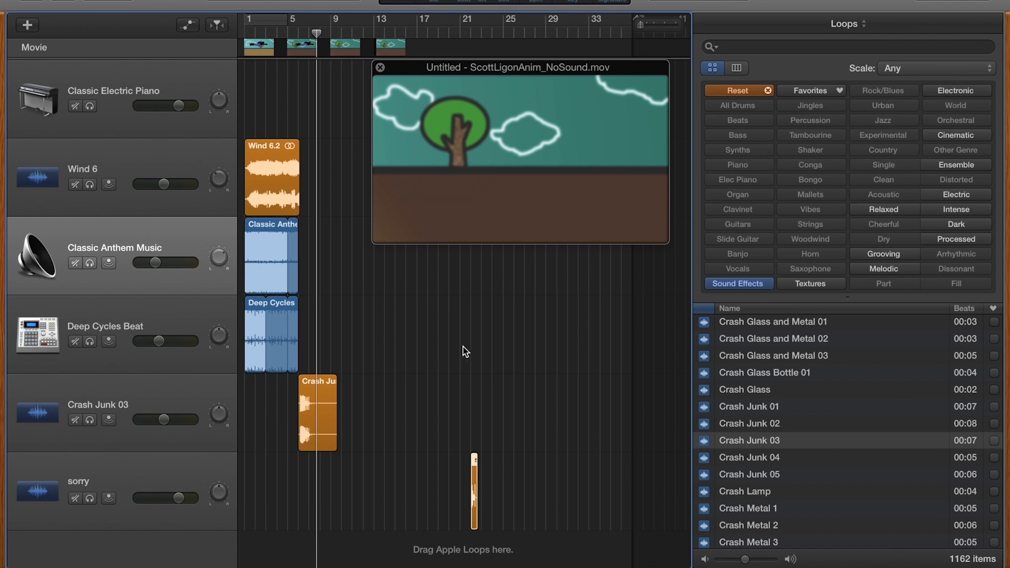
# Move the sorry clip to about bar 8, after the crash, and play the soundtrack through to about bar 9
pyautogui.moveTo(307, 33); pyautogui.dragTo(298, 33)
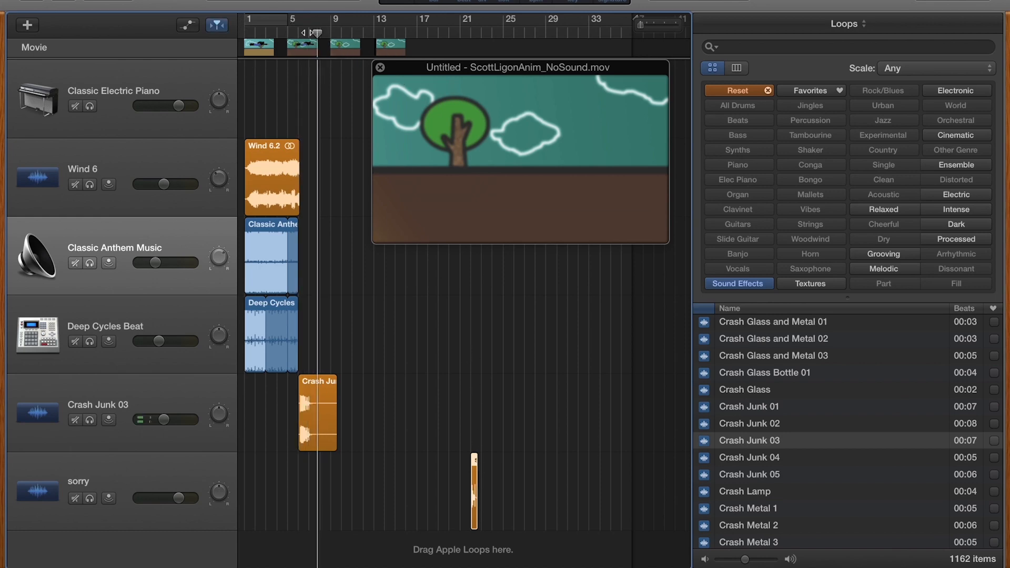
pyautogui.moveTo(475, 480); pyautogui.dragTo(319, 480)
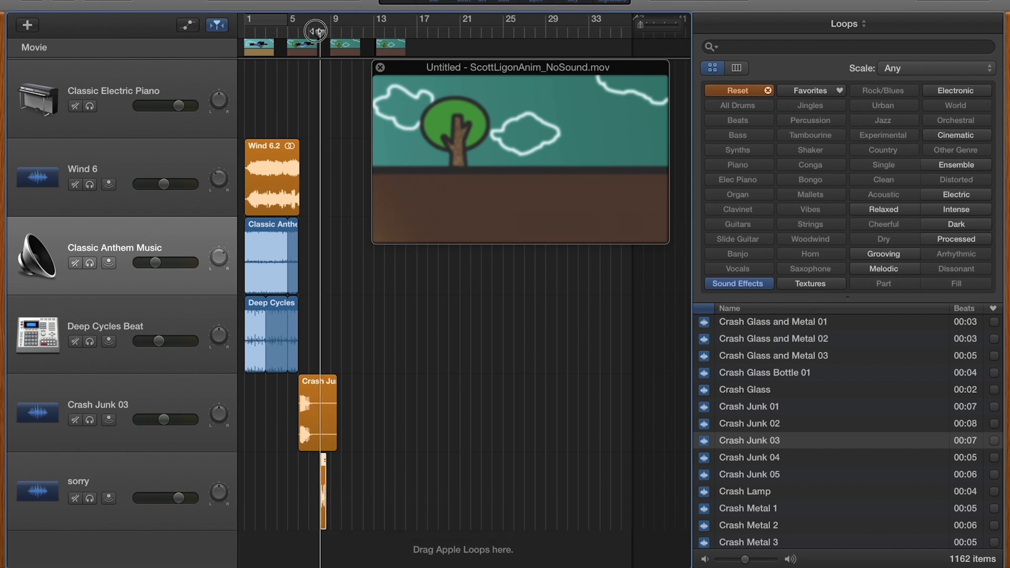
pyautogui.moveTo(315, 32); pyautogui.dragTo(263, 34)
pyautogui.press('space')
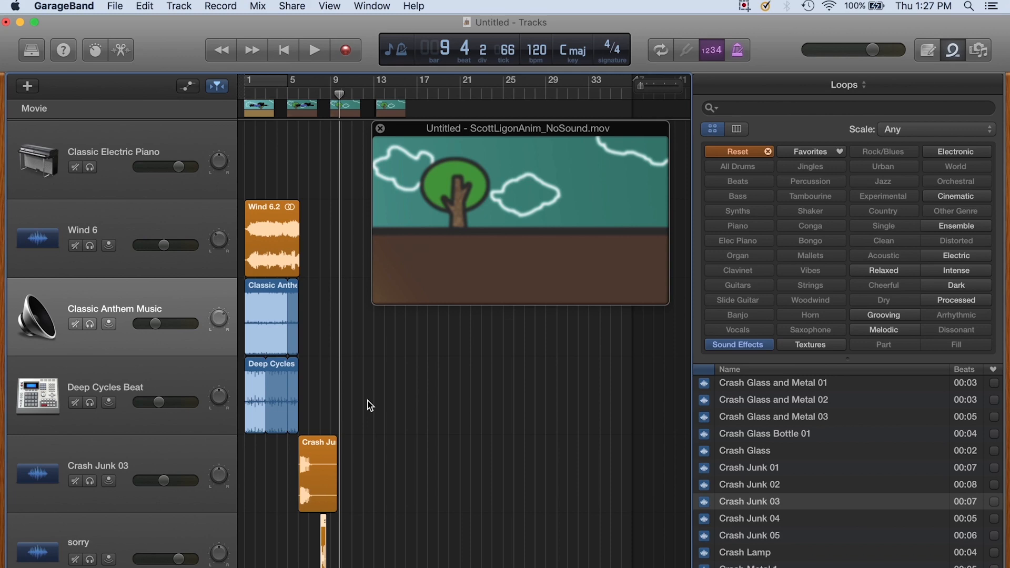
# Show the Smart Controls inspector for the sorry track and expand its Plug-ins settings
pyautogui.click(152, 528)
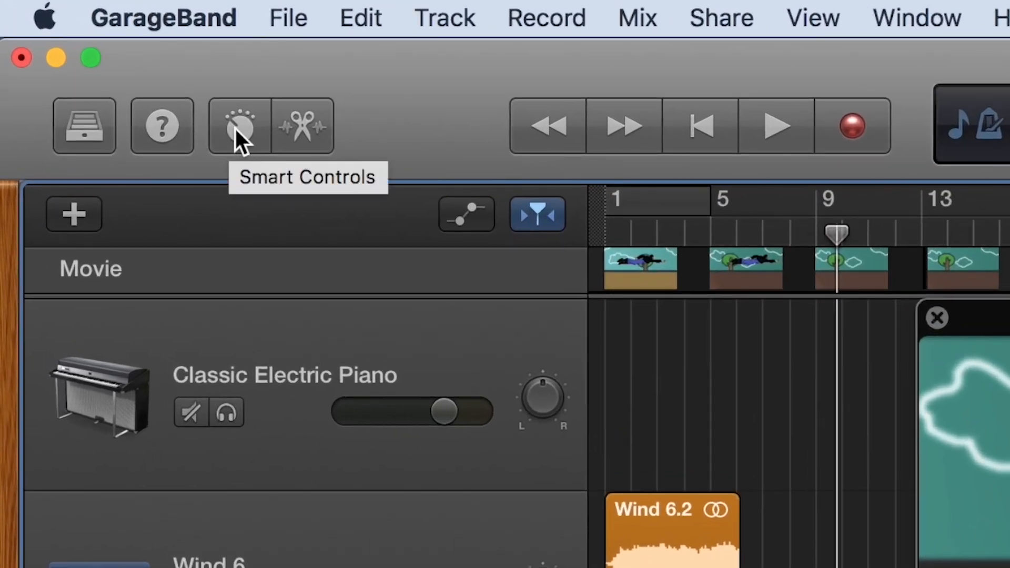
pyautogui.click(239, 138)
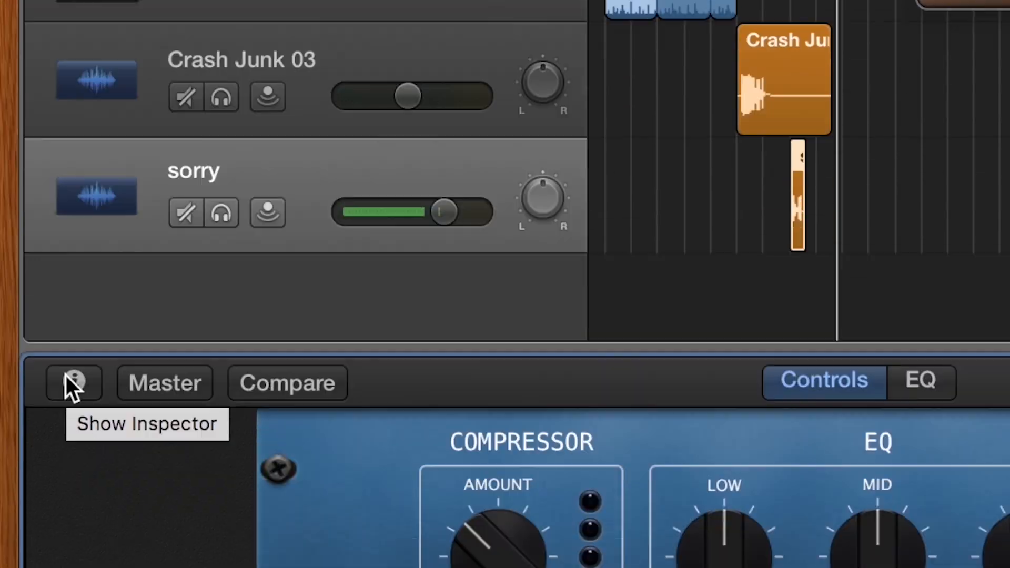
pyautogui.click(71, 381)
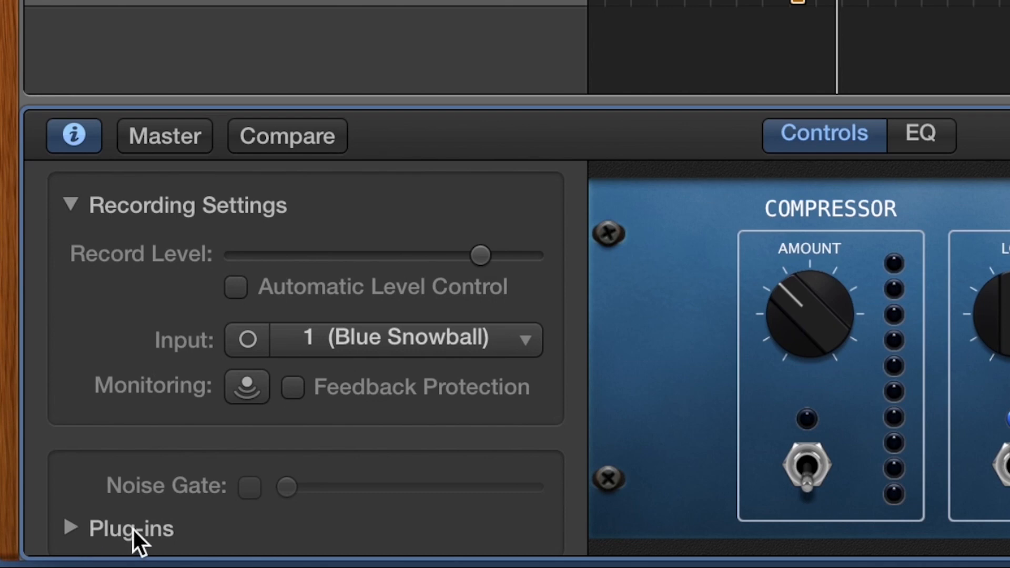
pyautogui.click(73, 525)
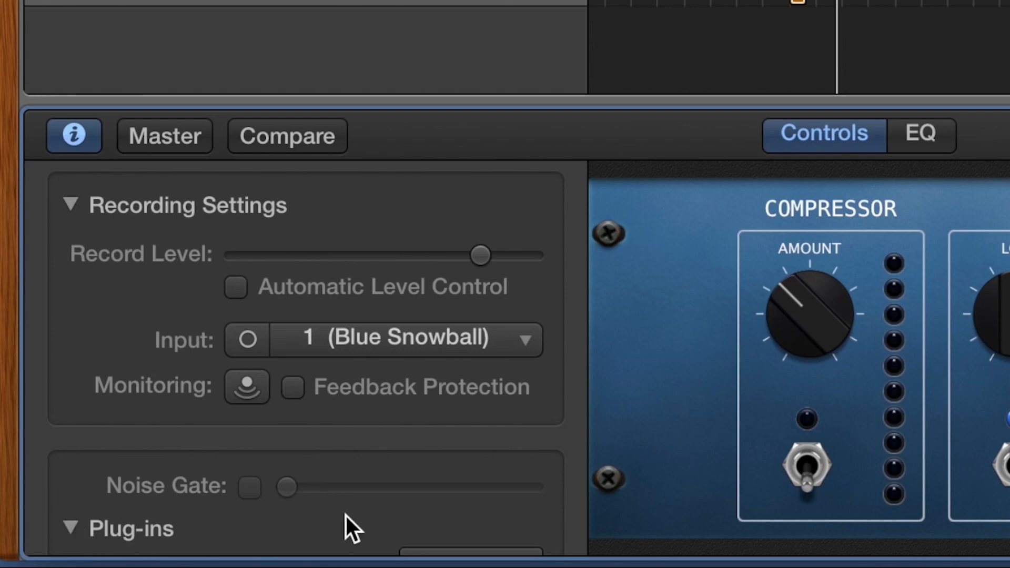
pyautogui.scroll(-5, 347, 515)
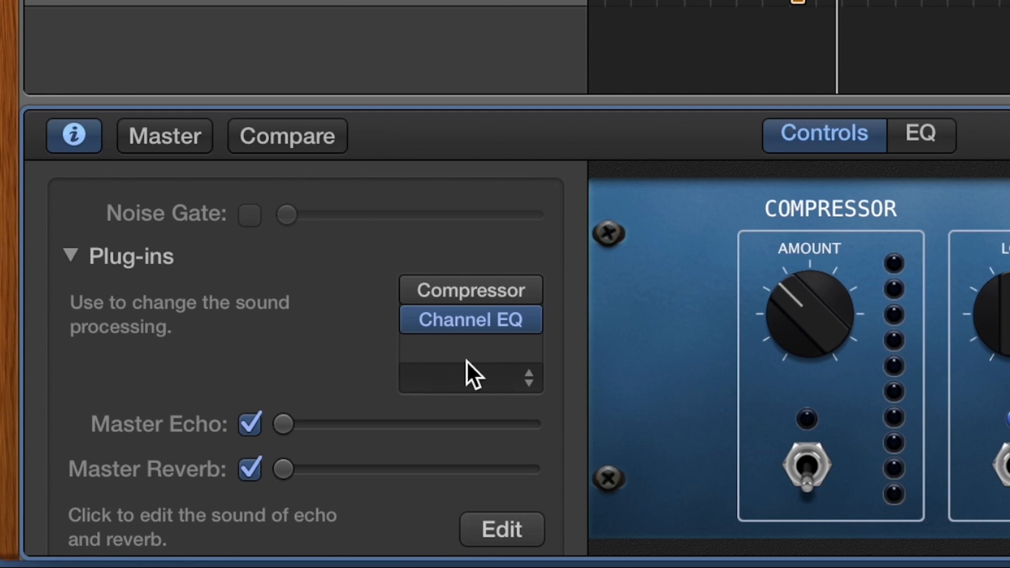
# Add the PlatinumVerb reverb plug-in to the sorry track and move its window clear of the tracks
pyautogui.moveTo(479, 311)
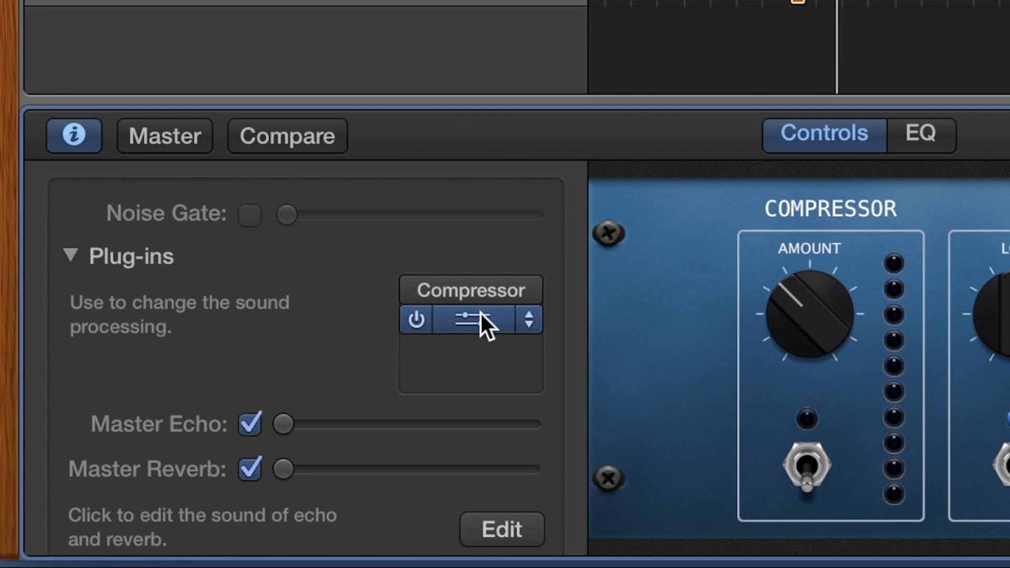
pyautogui.click(448, 348)
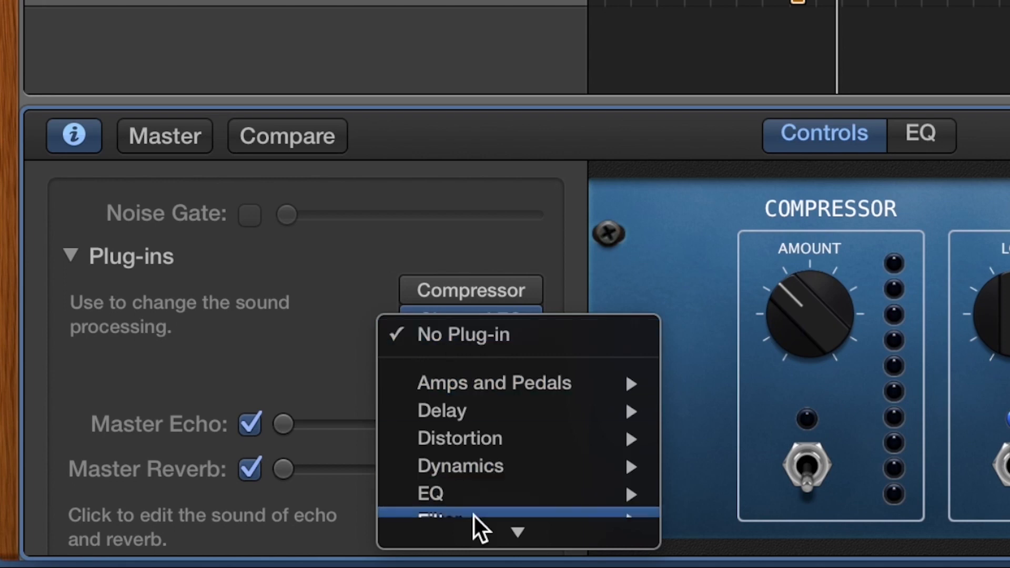
pyautogui.moveTo(466, 534)
pyautogui.moveTo(480, 436)
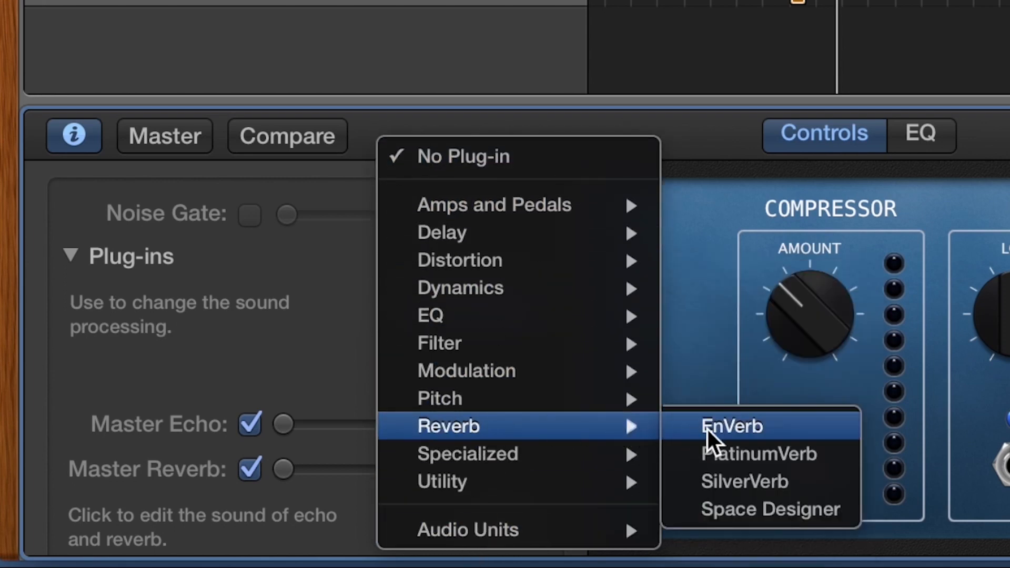
pyautogui.click(738, 451)
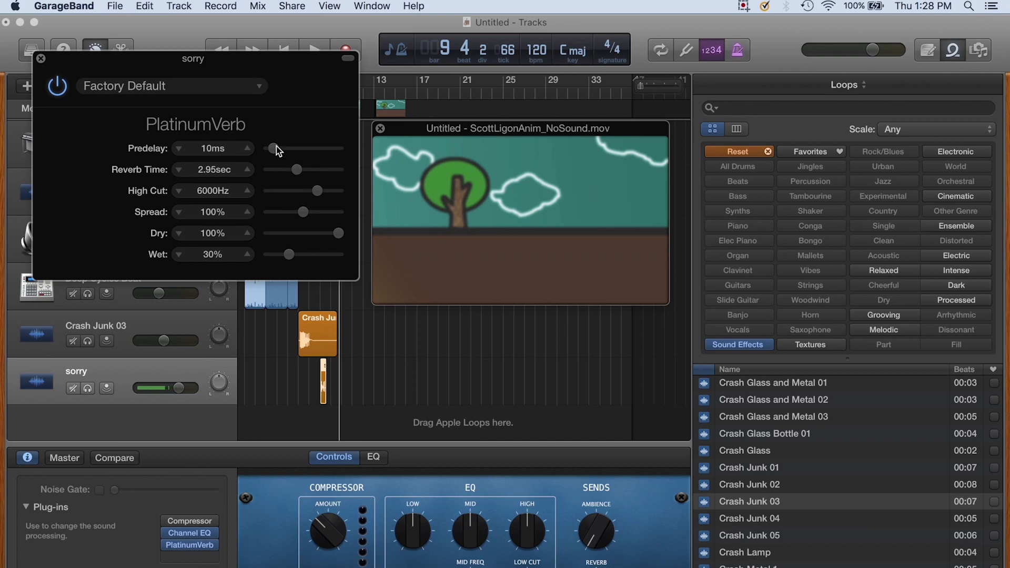
pyautogui.click(371, 347)
pyautogui.moveTo(184, 55); pyautogui.dragTo(597, 57)
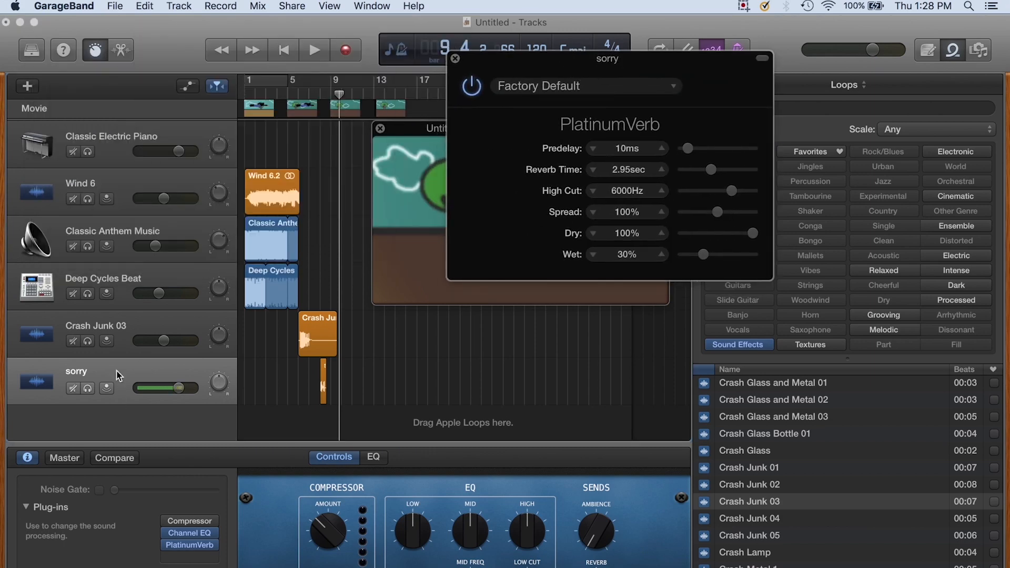
# Play from bar 6 to about bar 9 to hear the reverb on the sorry clip
pyautogui.moveTo(341, 98); pyautogui.dragTo(298, 90)
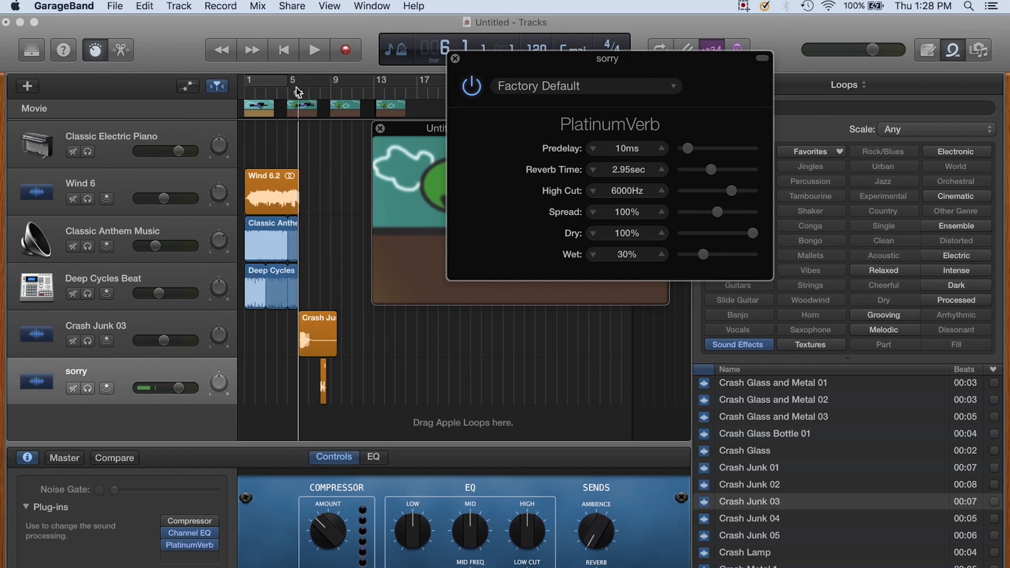
pyautogui.press('space')
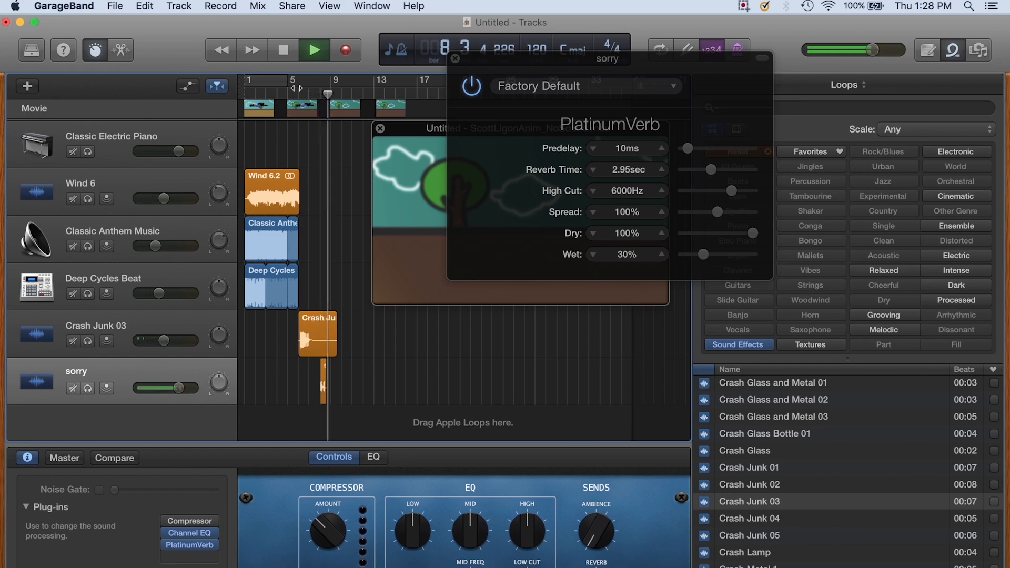
pyautogui.press('space')
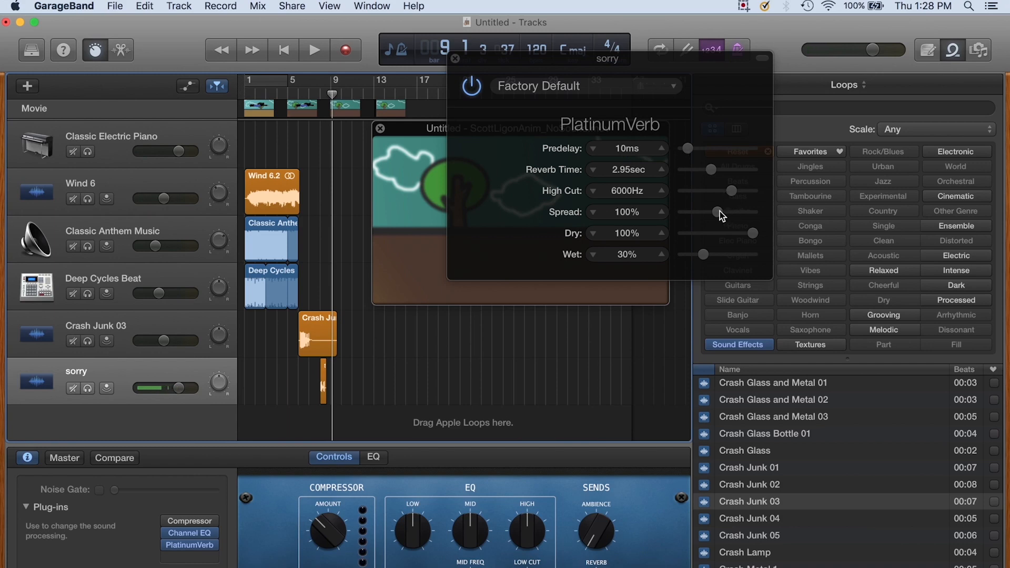
# Set PlatinumVerb's Wet to 19% and Reverb Time to 1.65 sec, replay the sorry clip and close the plug-in window
pyautogui.moveTo(704, 253); pyautogui.dragTo(695, 254)
pyautogui.moveTo(711, 170); pyautogui.dragTo(692, 172)
pyautogui.moveTo(332, 89); pyautogui.dragTo(312, 89)
pyautogui.press('space')
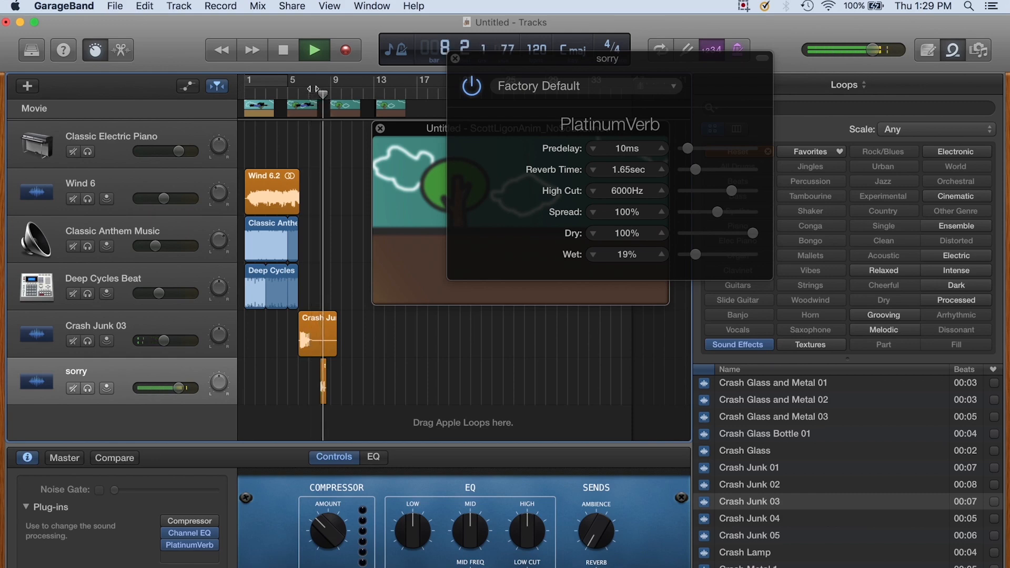
pyautogui.press('space')
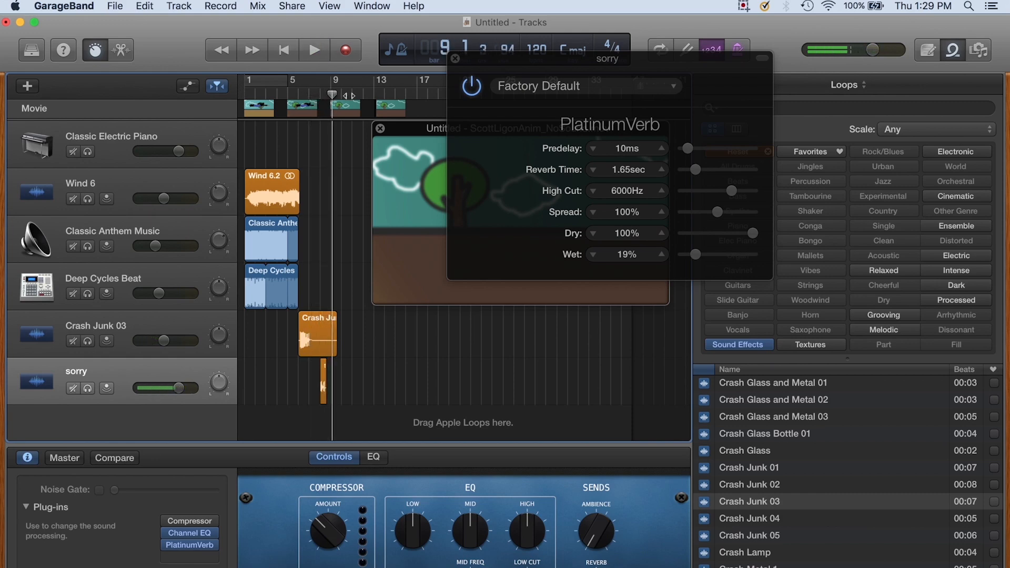
pyautogui.click(455, 58)
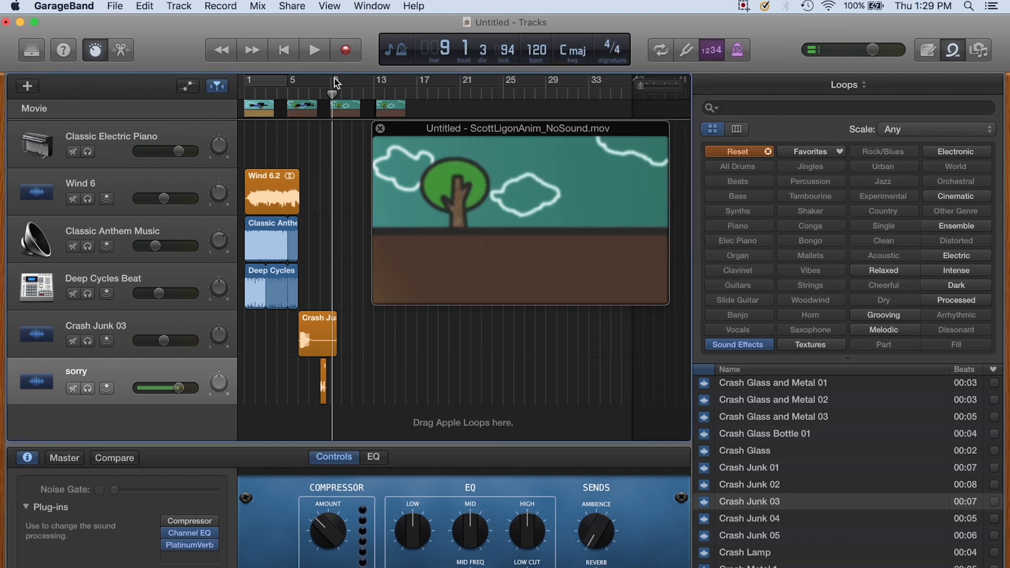
# Play the complete soundtrack with the movie from the start to about bar 9
pyautogui.moveTo(333, 92); pyautogui.dragTo(221, 97)
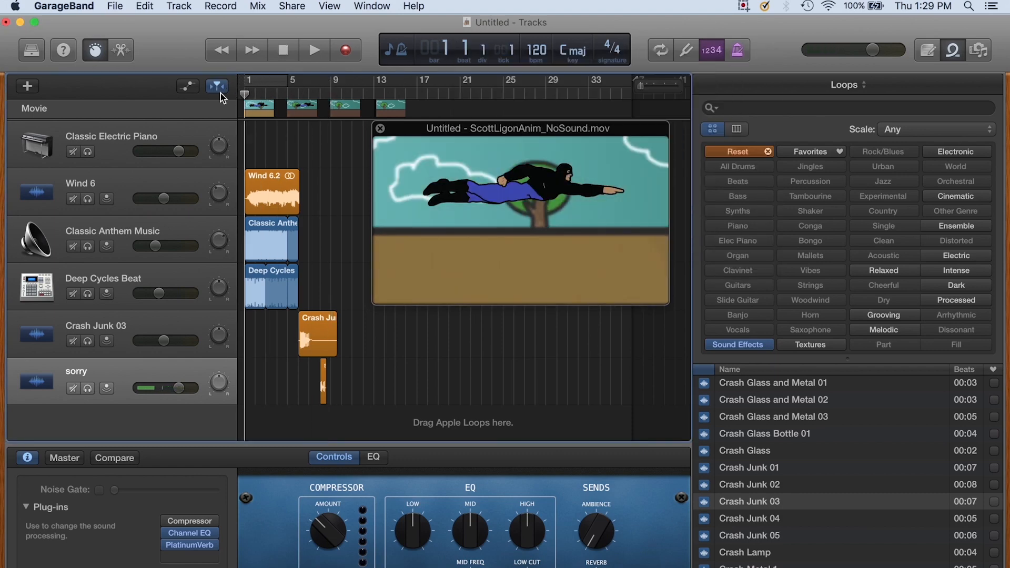
pyautogui.press('space')
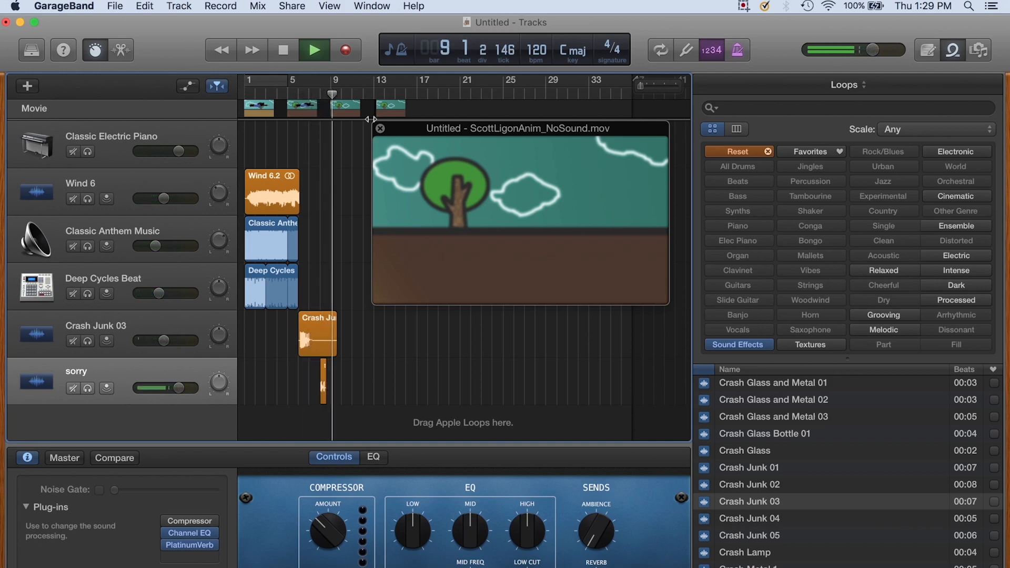
pyautogui.press('space')
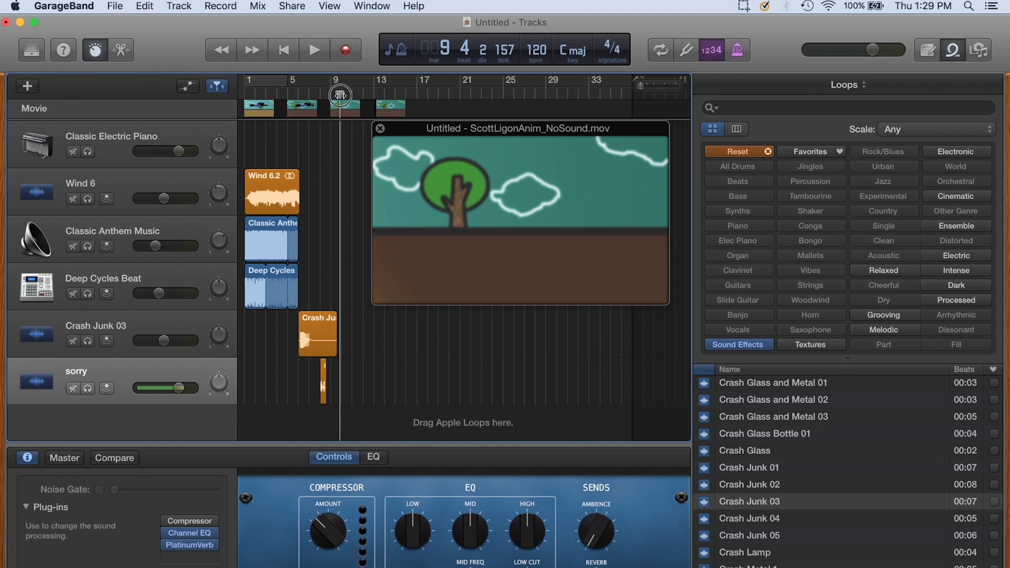
# Return the playhead to bar 1 and replay the movie with its finished soundtrack
pyautogui.moveTo(340, 94); pyautogui.dragTo(248, 94)
pyautogui.press('space')
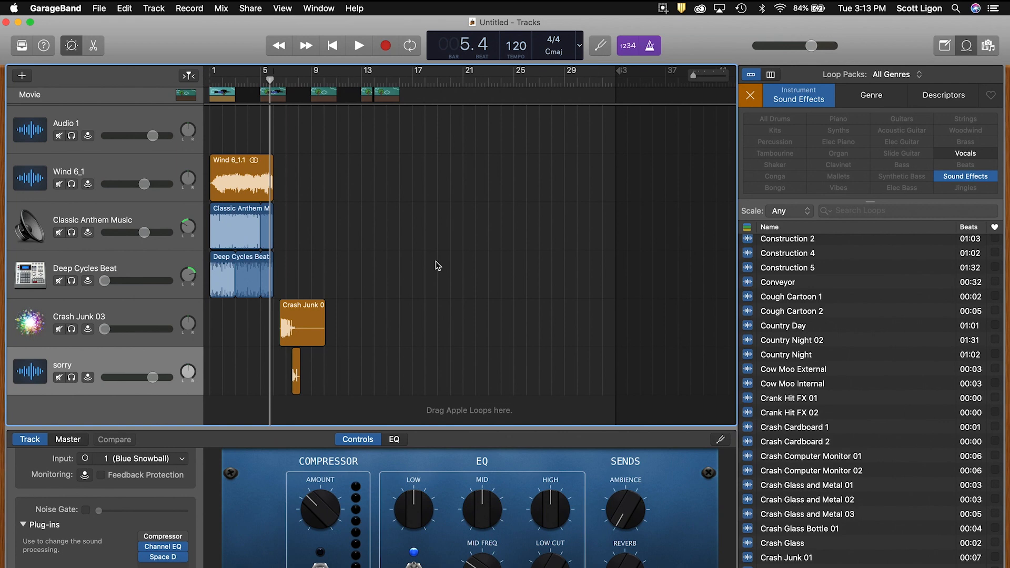
# Start exporting the project's audio to a movie and set the export preset to HD 1080p
pyautogui.click(99, 7)
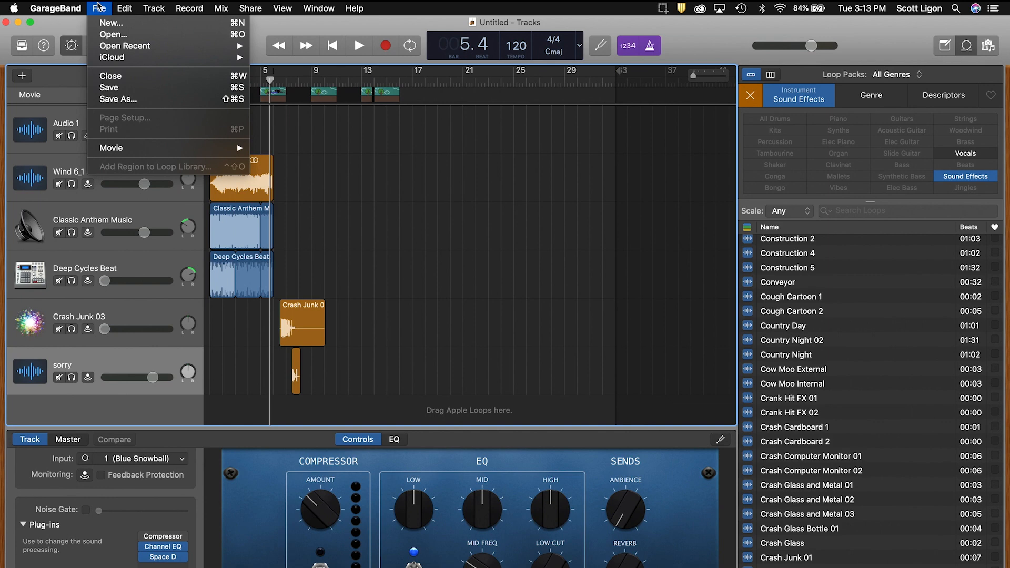
pyautogui.moveTo(214, 147)
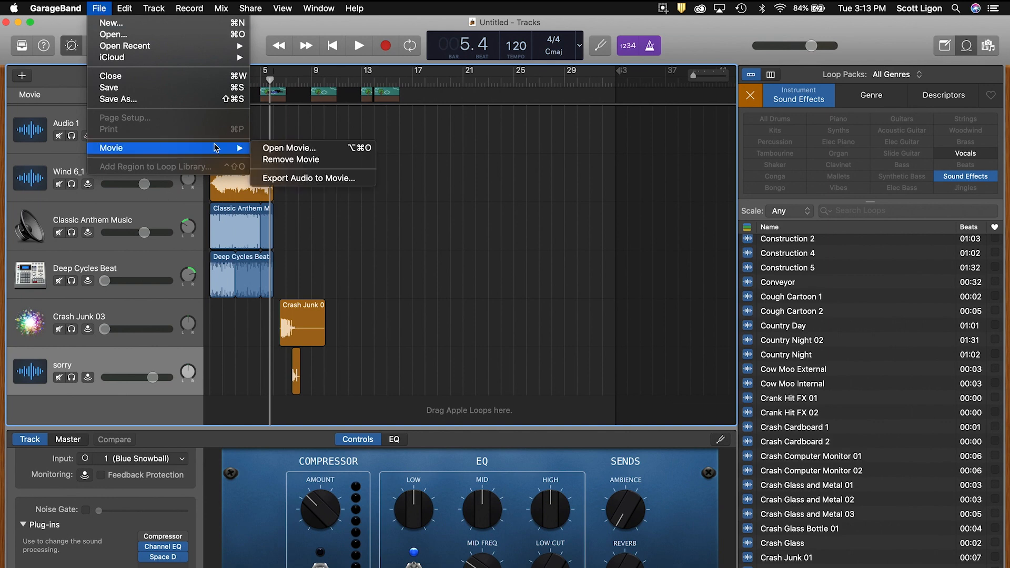
pyautogui.click(303, 179)
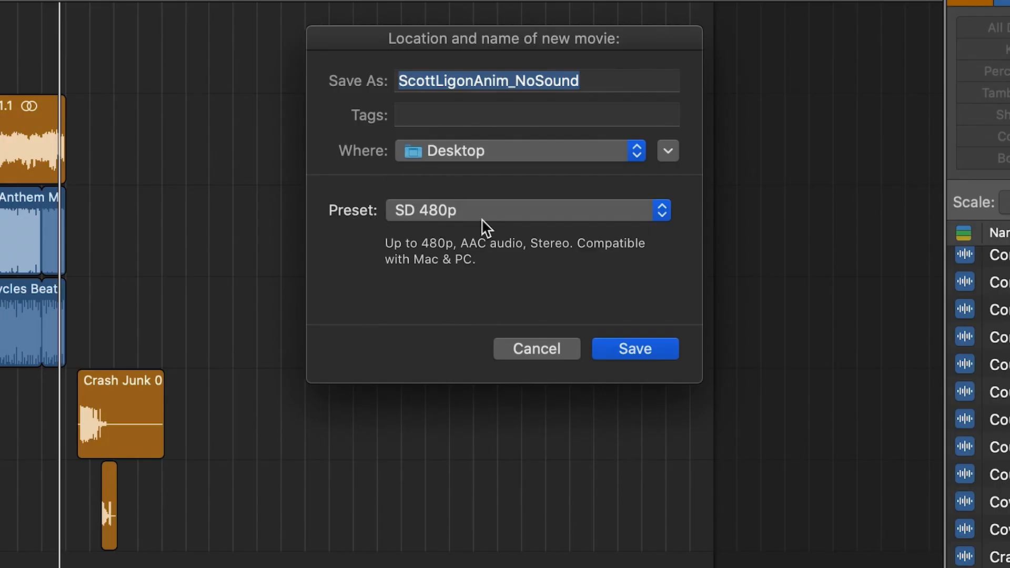
pyautogui.click(450, 213)
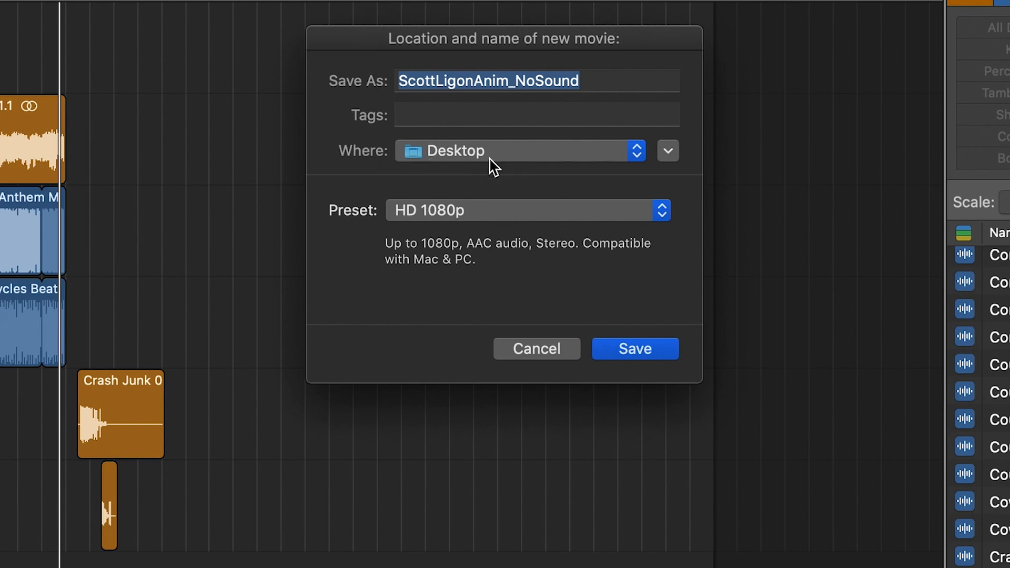
# Change "No" to "with" in the new movie's file name so it ends in _withSound, and save it to the Desktop
pyautogui.click(536, 82)
pyautogui.press('BackSpace')
pyautogui.press('BackSpace')
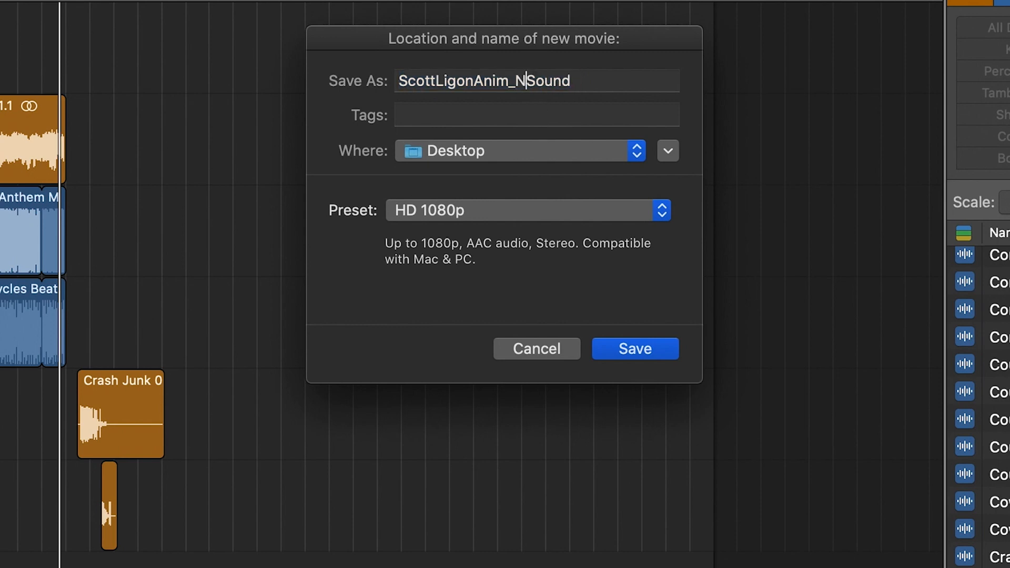
pyautogui.write('with')
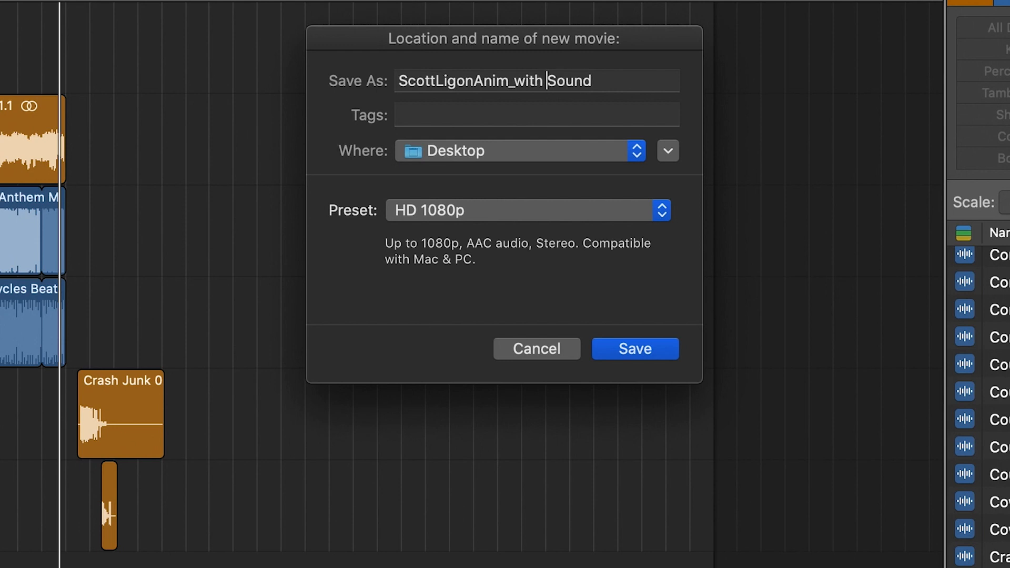
pyautogui.press('BackSpace')
pyautogui.click(651, 348)
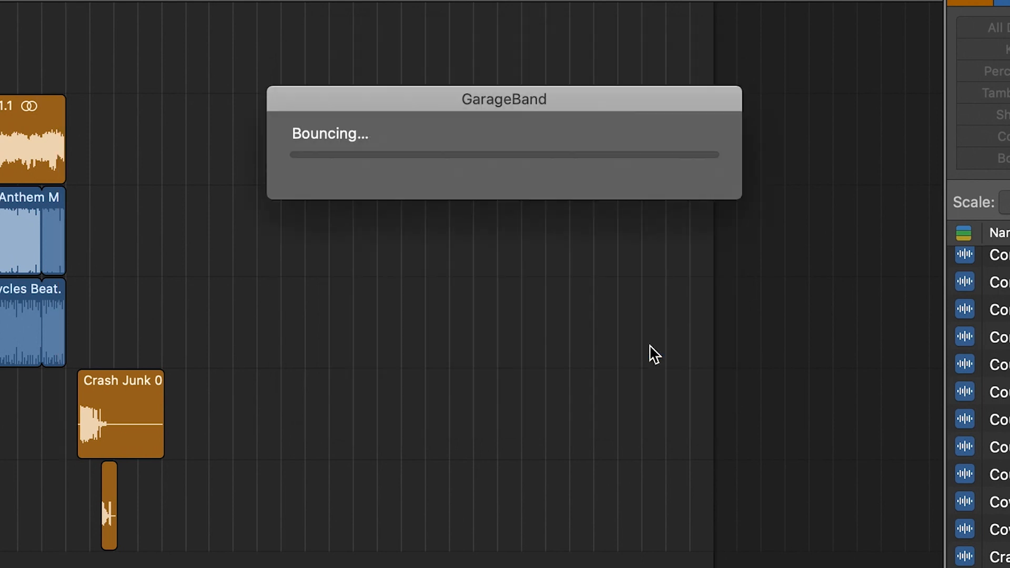